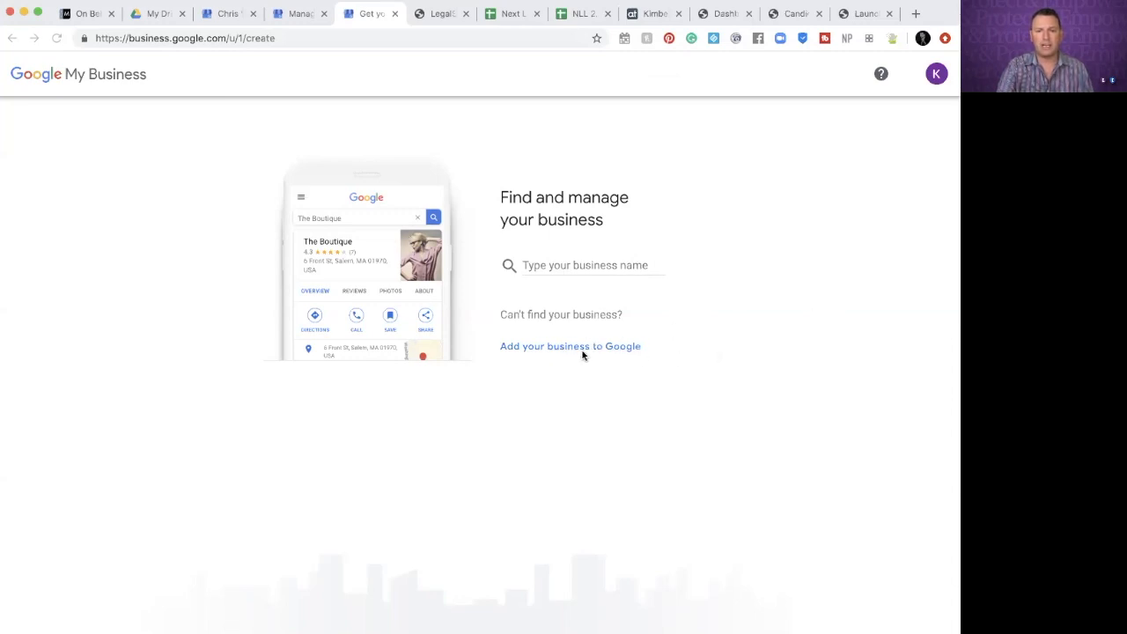
Add a new business named with the owner's name plus 'LegalShield Independent Associate'
{"action": "left_click", "coordinate": [553, 347]}
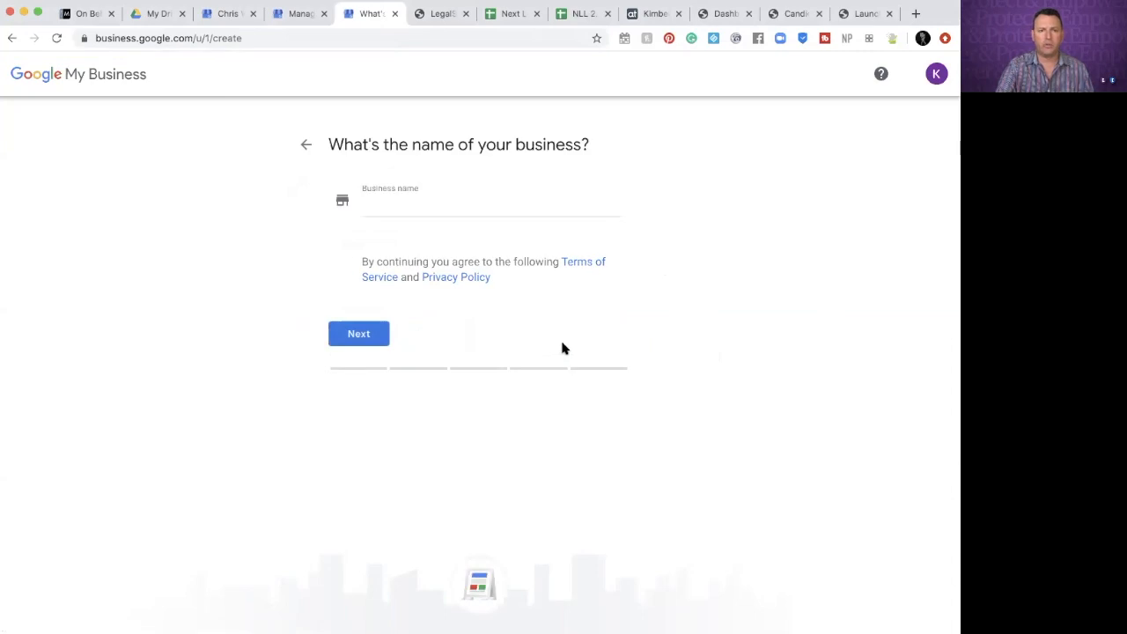
{"action": "left_click", "coordinate": [430, 205]}
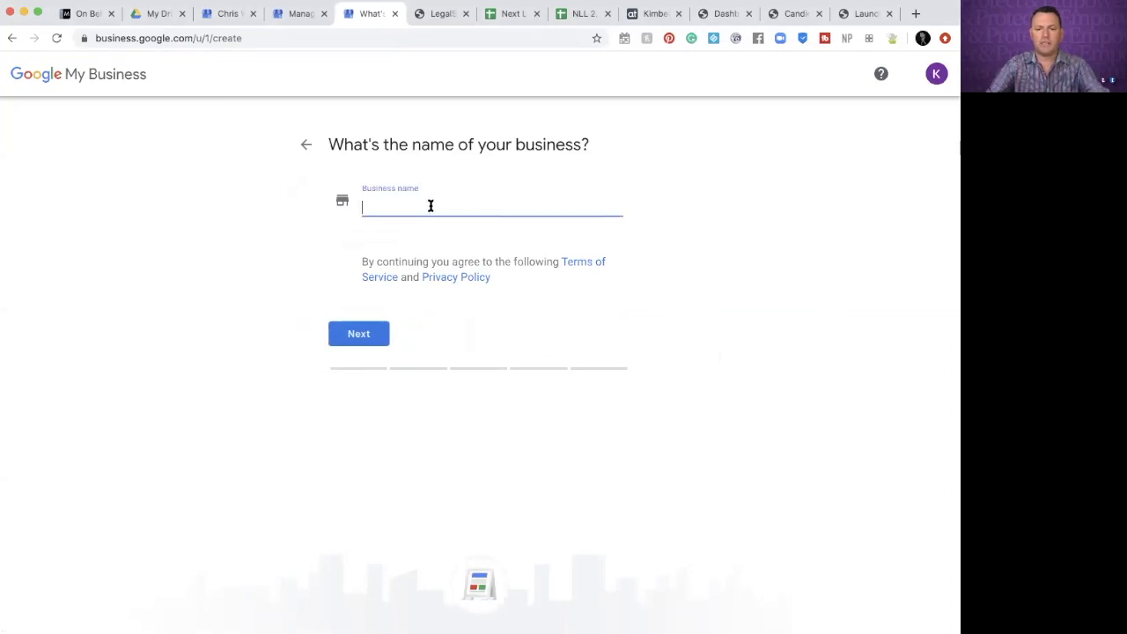
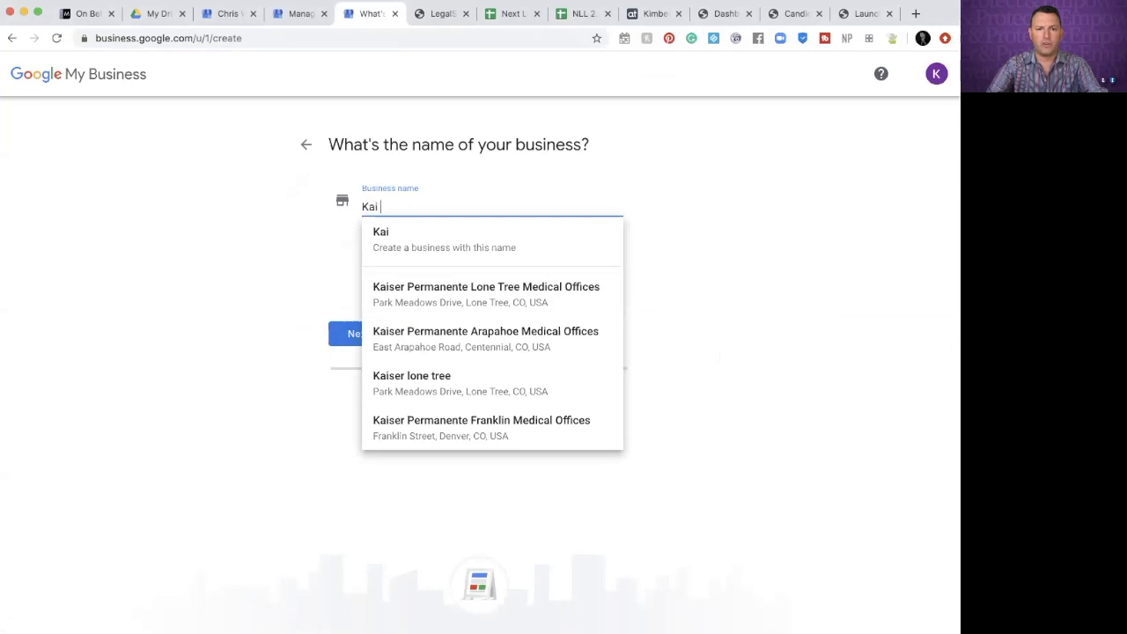
{"action": "type", "text": "te"}
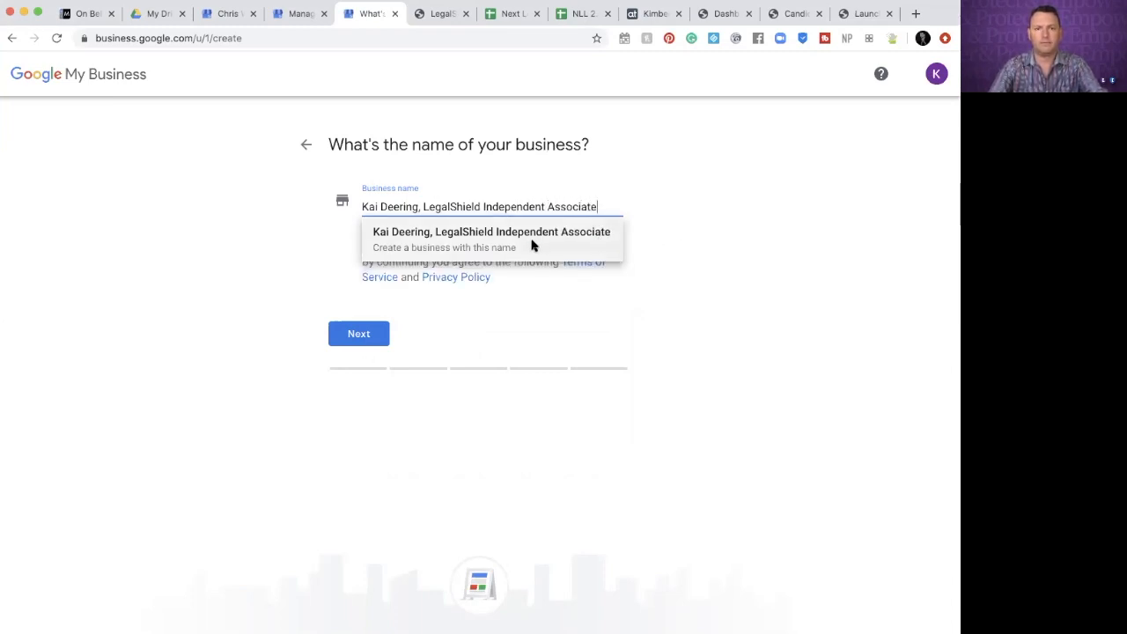
{"action": "left_click", "coordinate": [532, 243]}
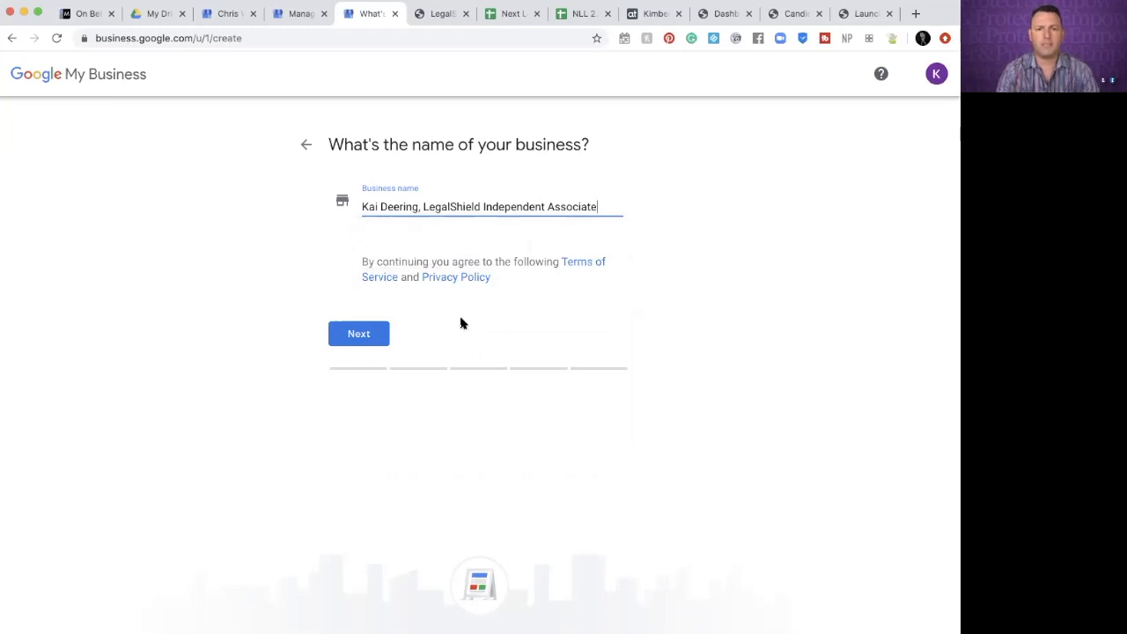
{"action": "left_click", "coordinate": [356, 338]}
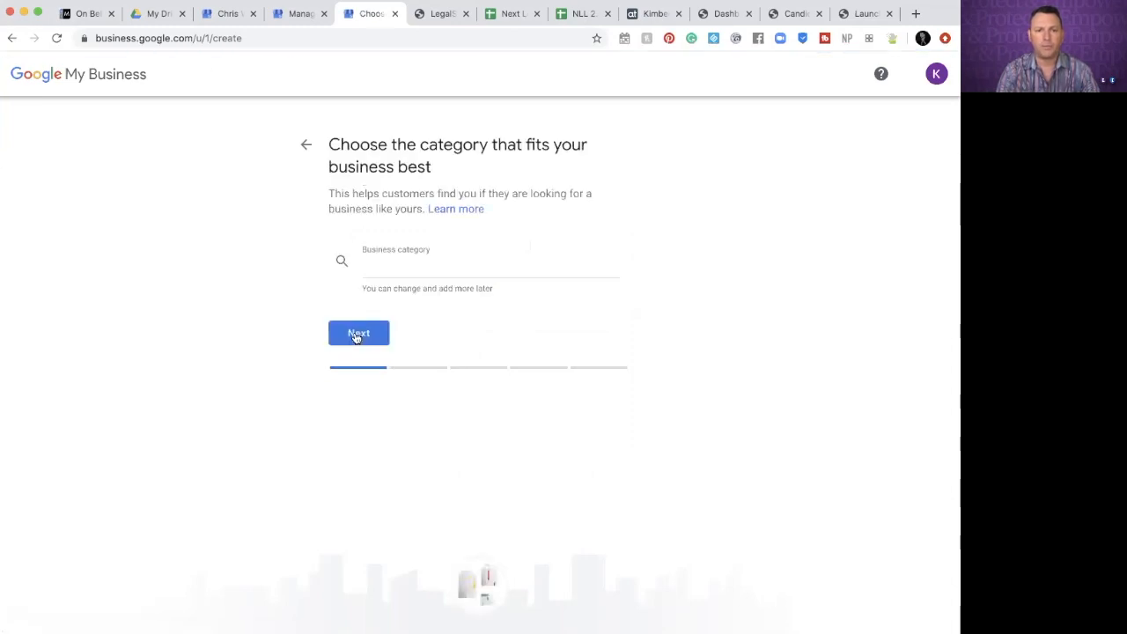
Search 'Legal' and choose 'Legal services' as the business category, then continue
{"action": "left_click", "coordinate": [448, 270]}
{"action": "type", "text": "Lega"}
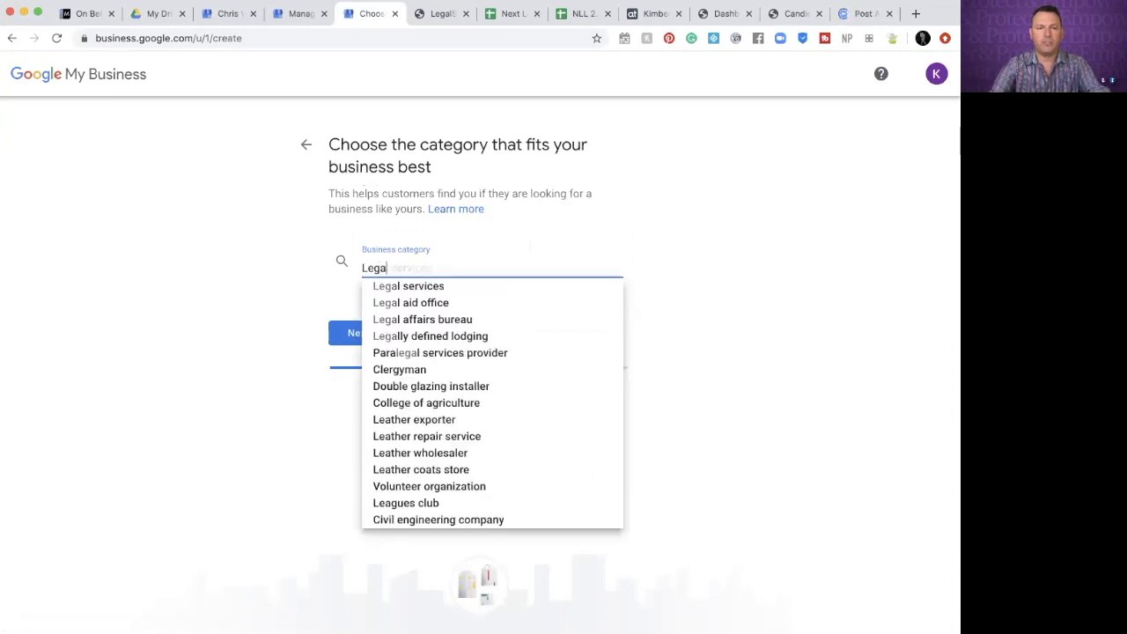
{"action": "type", "text": "l"}
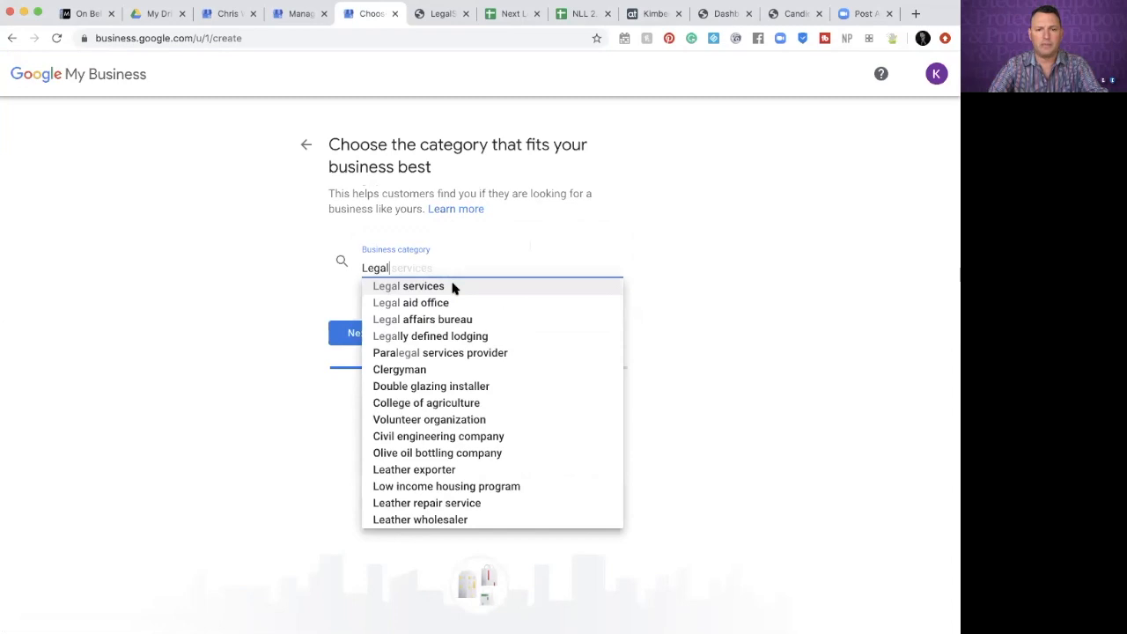
{"action": "left_click", "coordinate": [451, 287]}
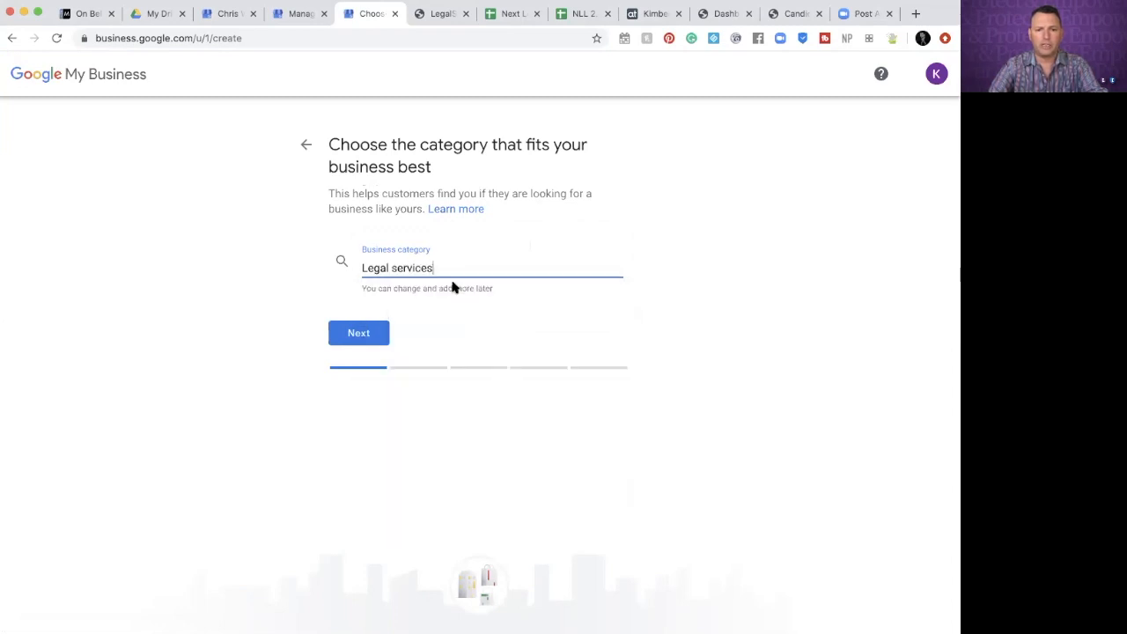
{"action": "left_click", "coordinate": [359, 334]}
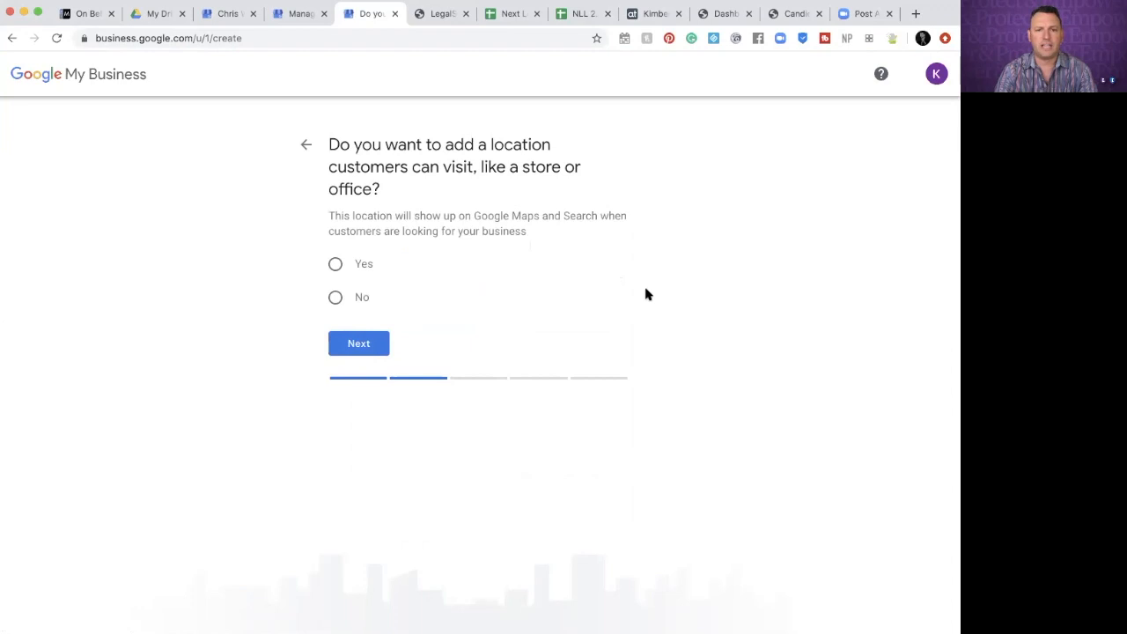
Answer No to having a location customers visit, then start entering service areas
{"action": "left_click", "coordinate": [337, 306]}
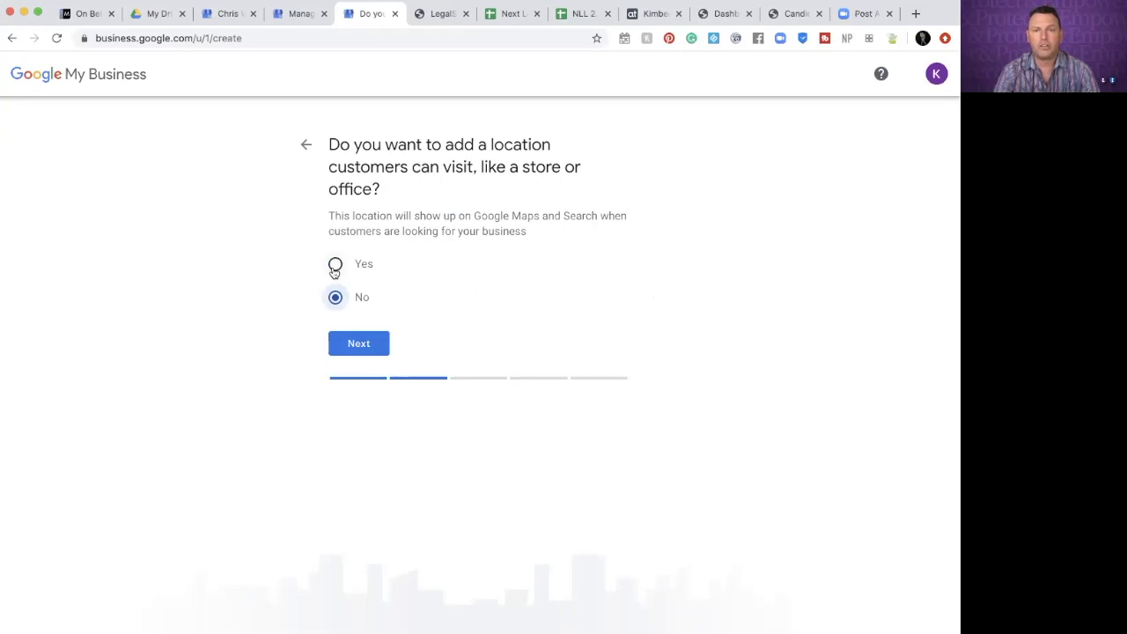
{"action": "left_click", "coordinate": [363, 344]}
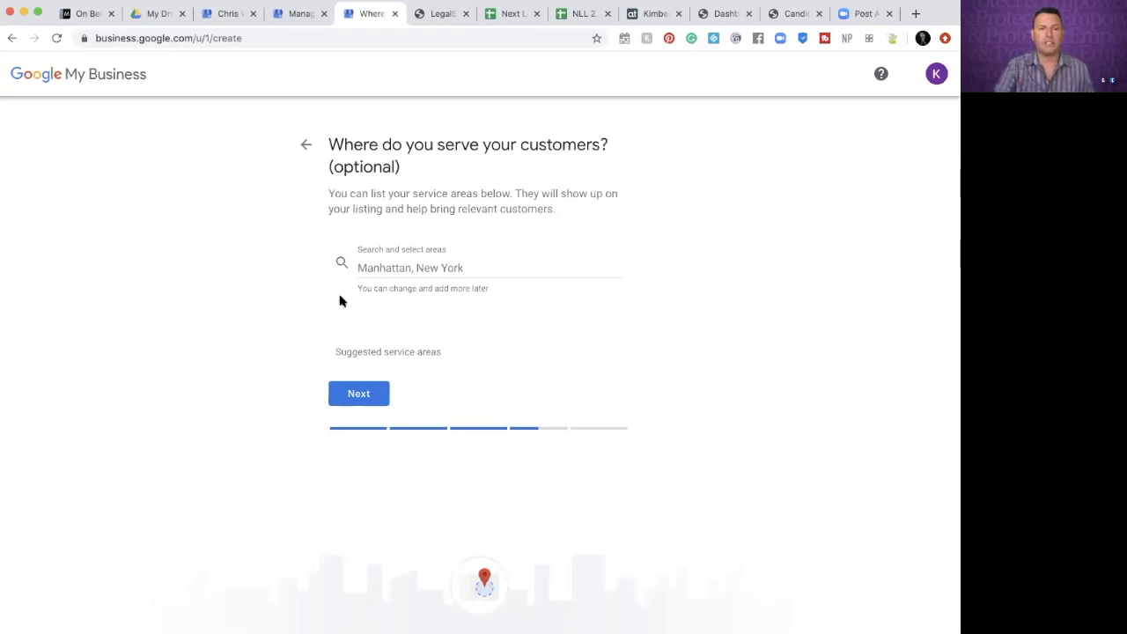
{"action": "left_click", "coordinate": [393, 270]}
Add Sunnyvale, San Jose, Mountain View, Santa Clara and Palo Alto, CA as five service areas
{"action": "type", "text": "Sunny"}
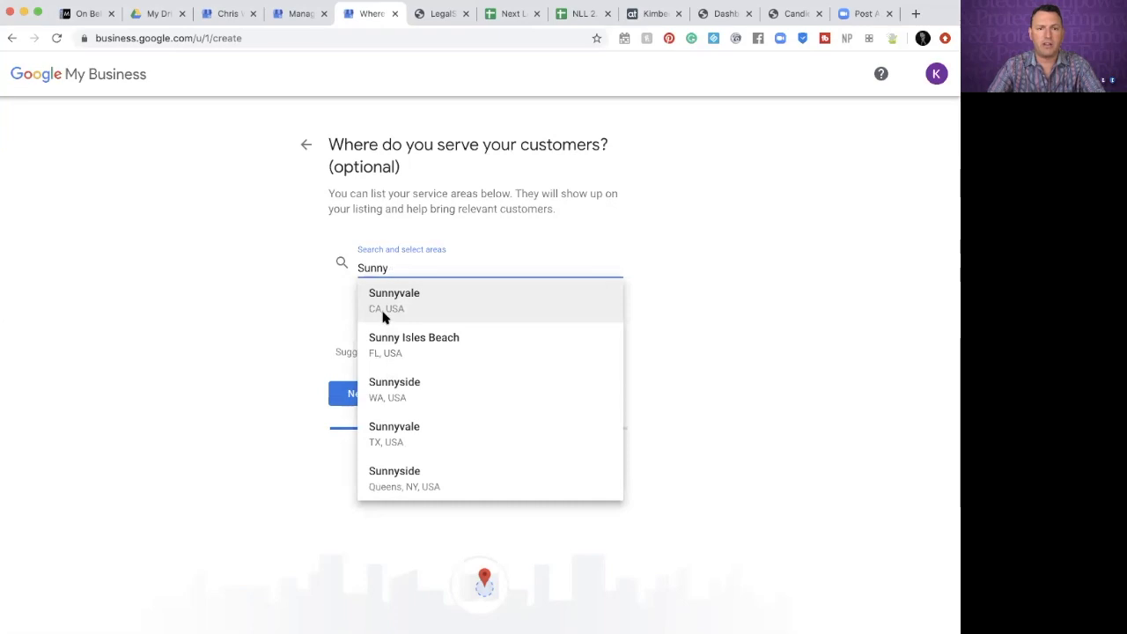
{"action": "left_click", "coordinate": [437, 299]}
{"action": "type", "text": "San Jose"}
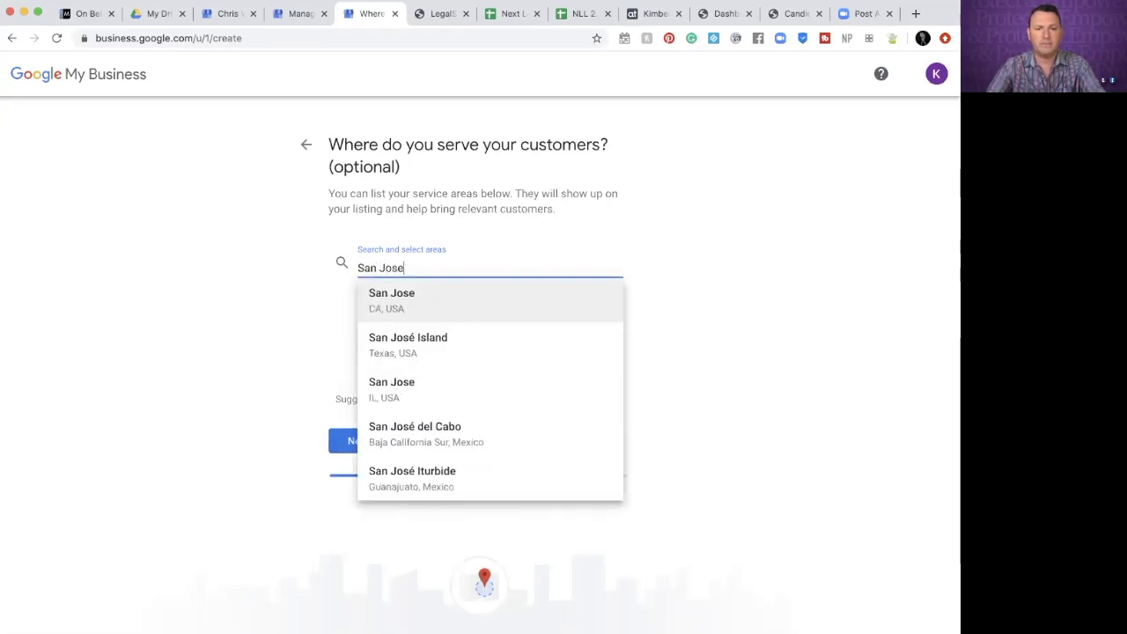
{"action": "left_click", "coordinate": [450, 300]}
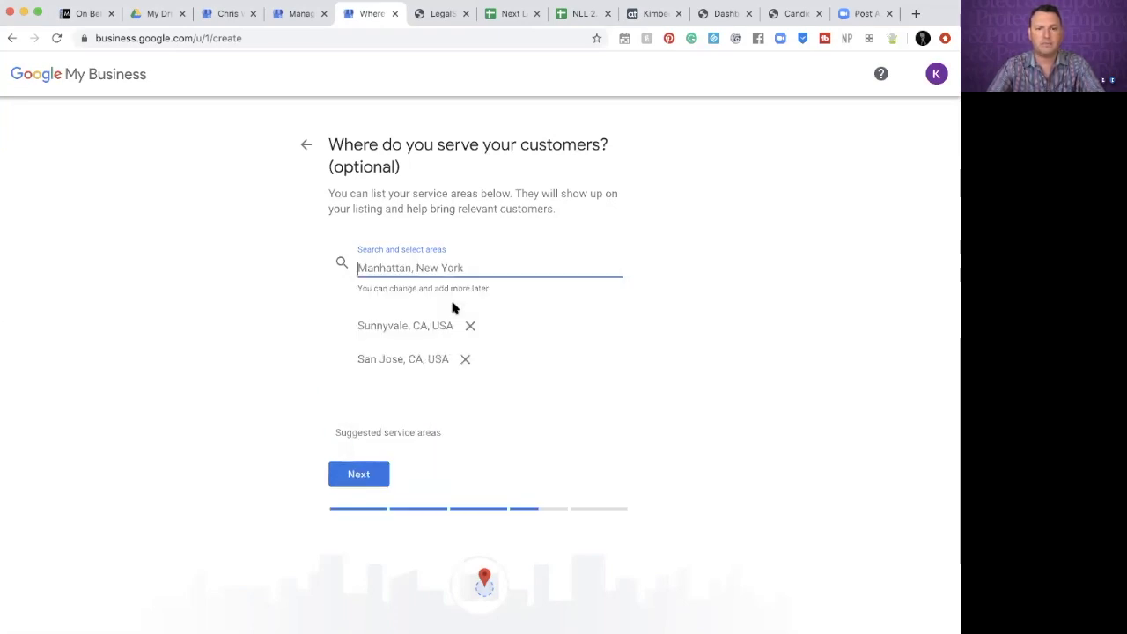
{"action": "type", "text": "Mountain"}
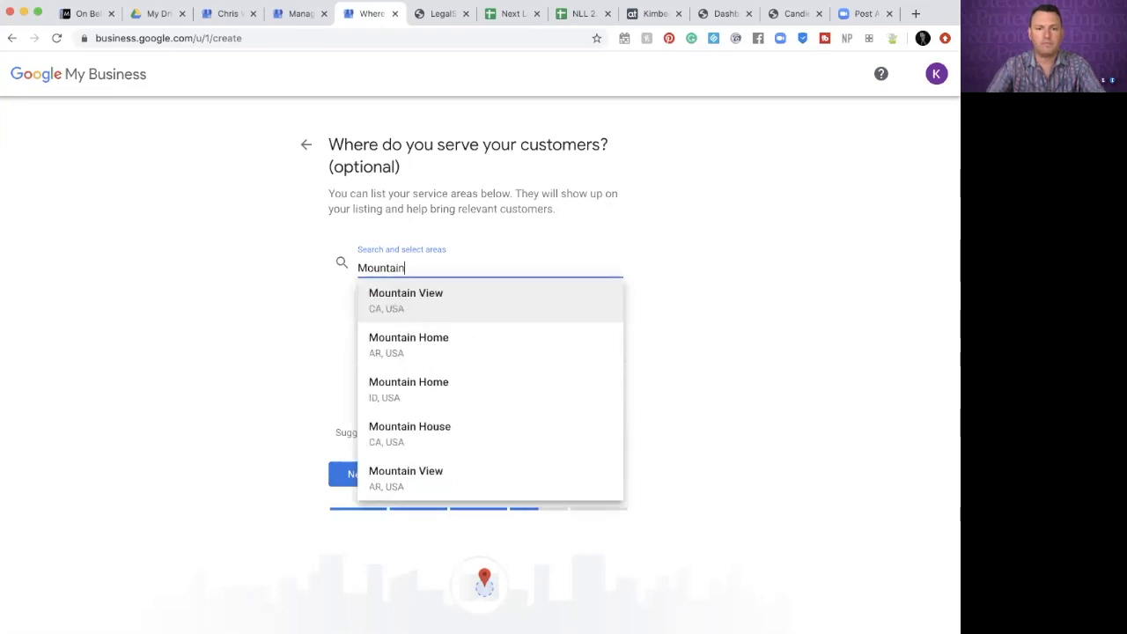
{"action": "left_click", "coordinate": [501, 292]}
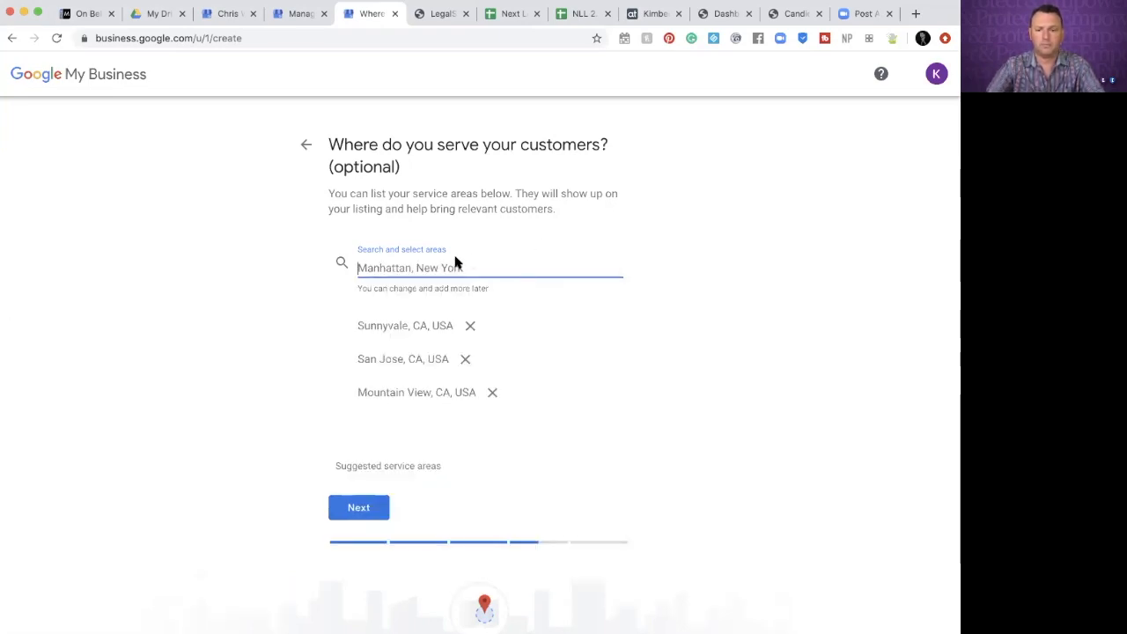
{"action": "type", "text": "Sant"}
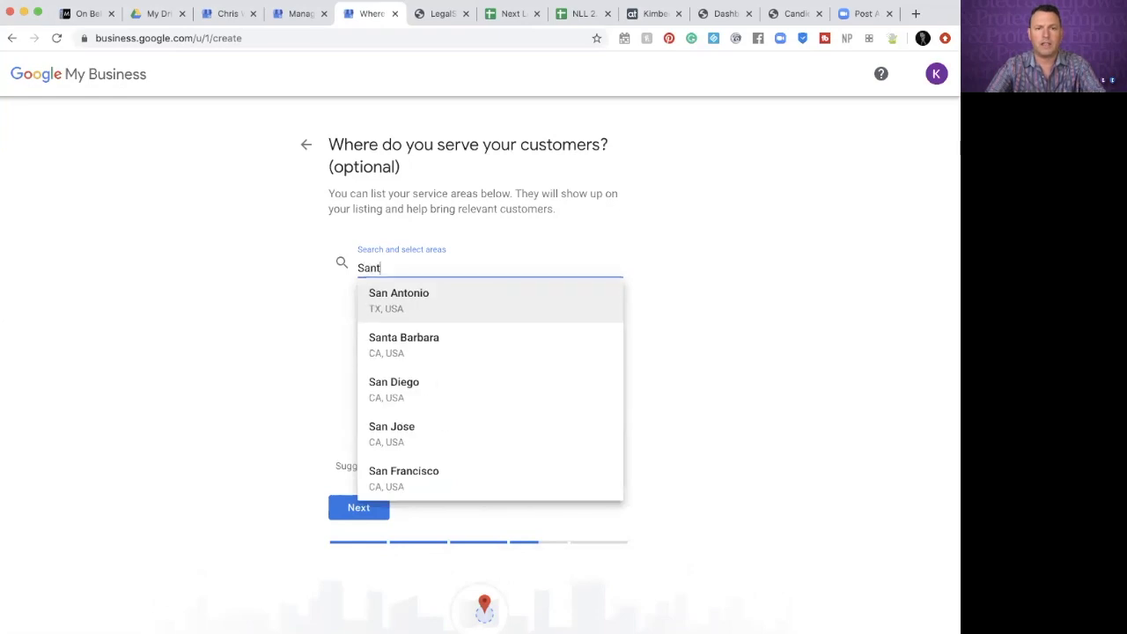
{"action": "type", "text": "a Clar"}
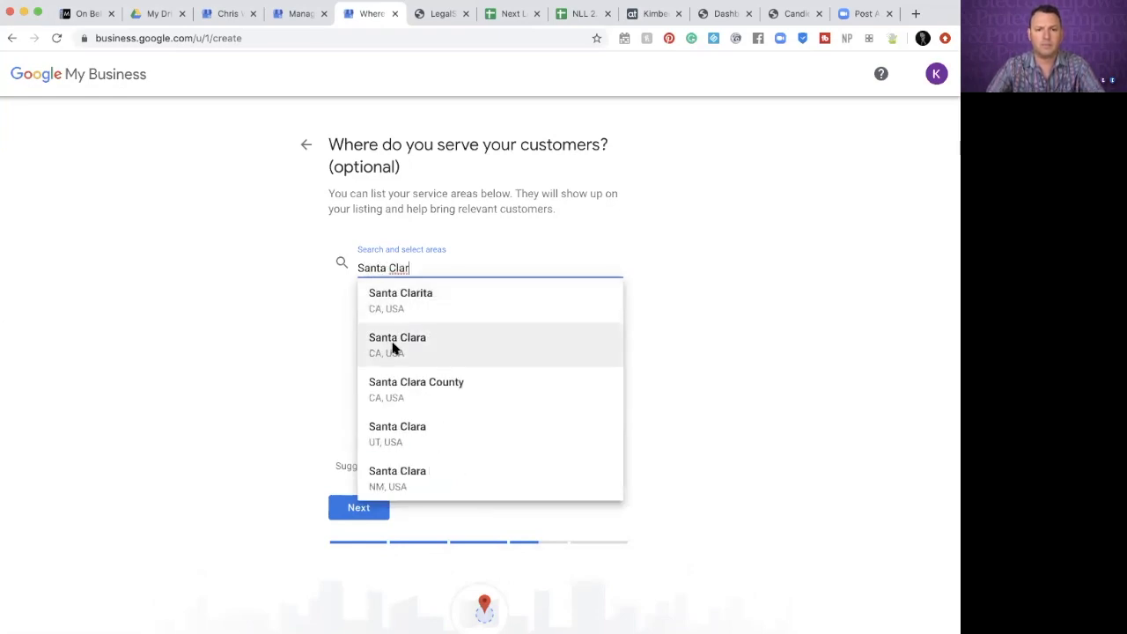
{"action": "left_click", "coordinate": [392, 350]}
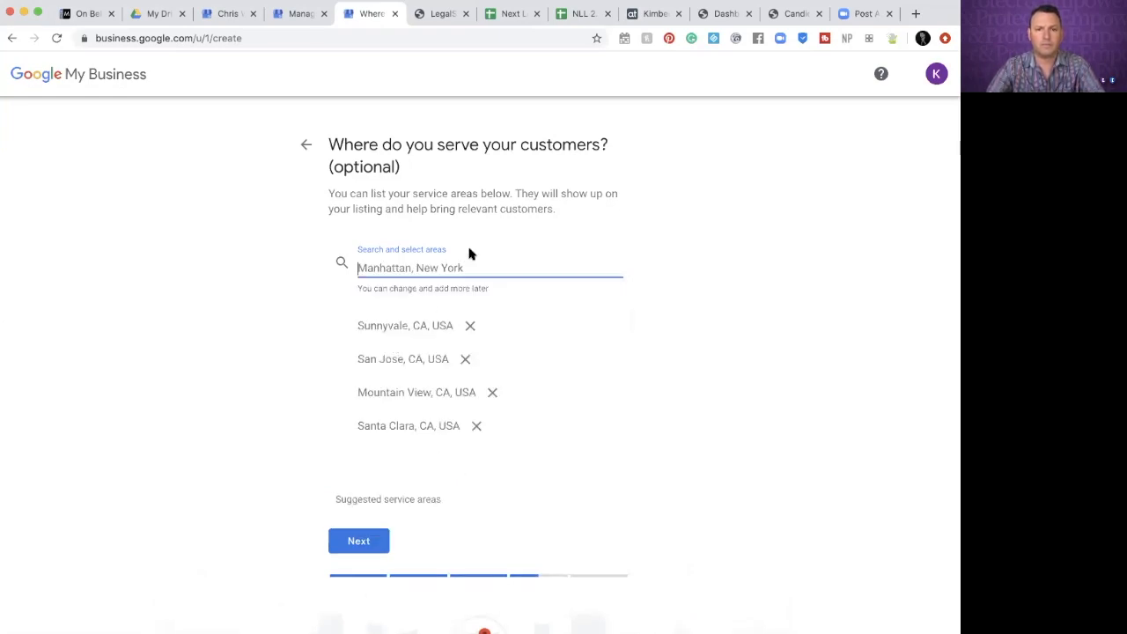
{"action": "type", "text": "Palo"}
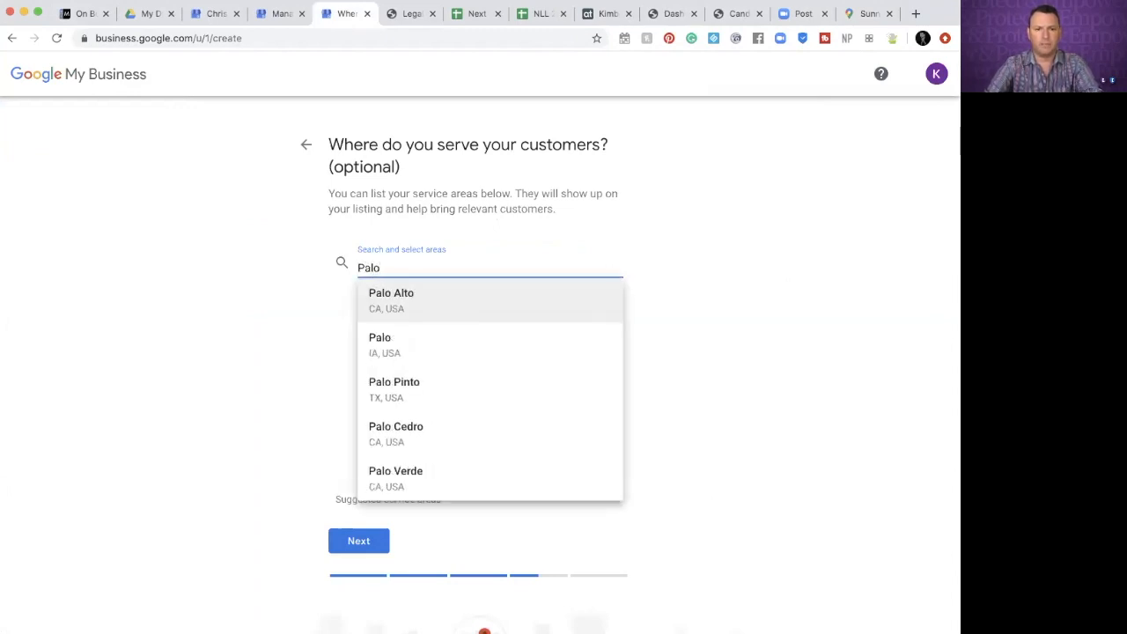
{"action": "left_click", "coordinate": [411, 296]}
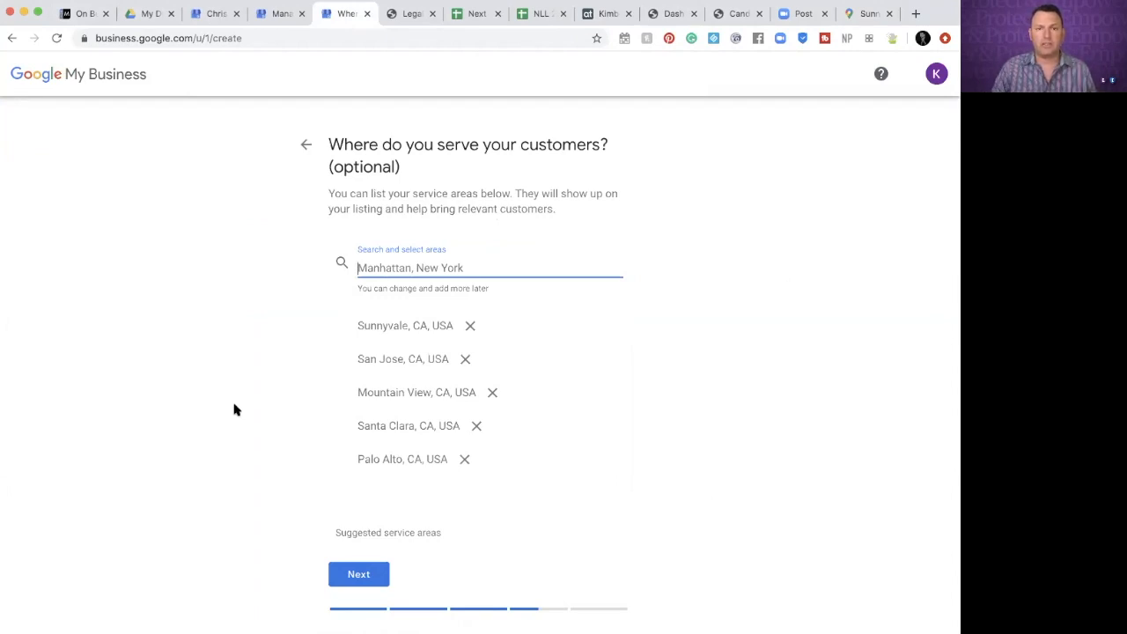
From the Sunnyvale results, search Google for 'sunnyvale ca zip code'
{"action": "left_click", "coordinate": [867, 14]}
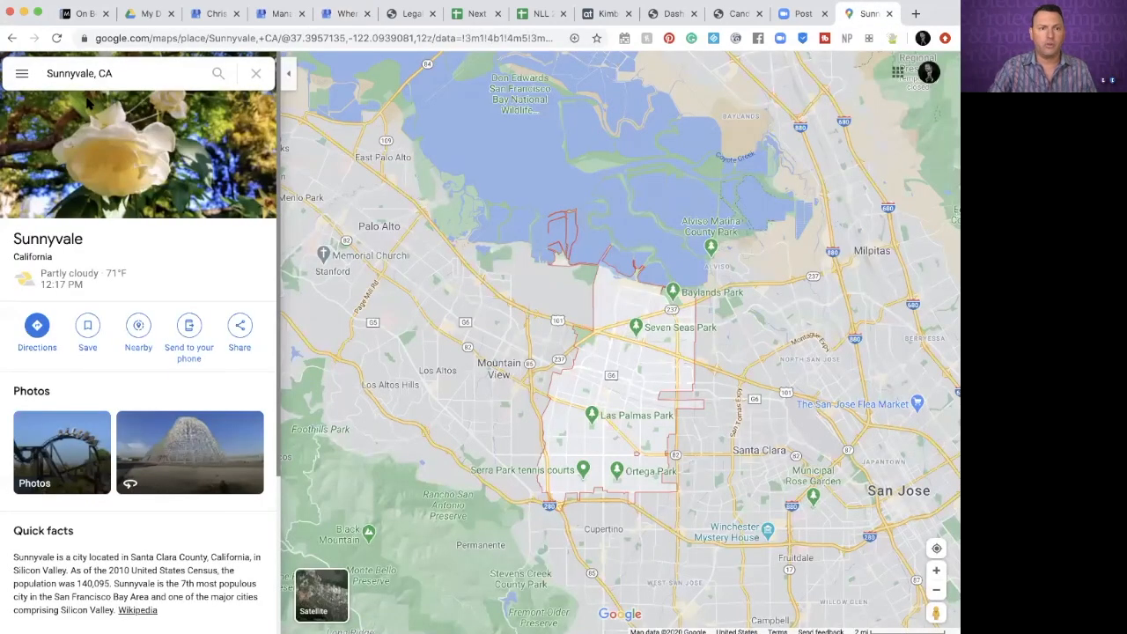
{"action": "left_click", "coordinate": [10, 38]}
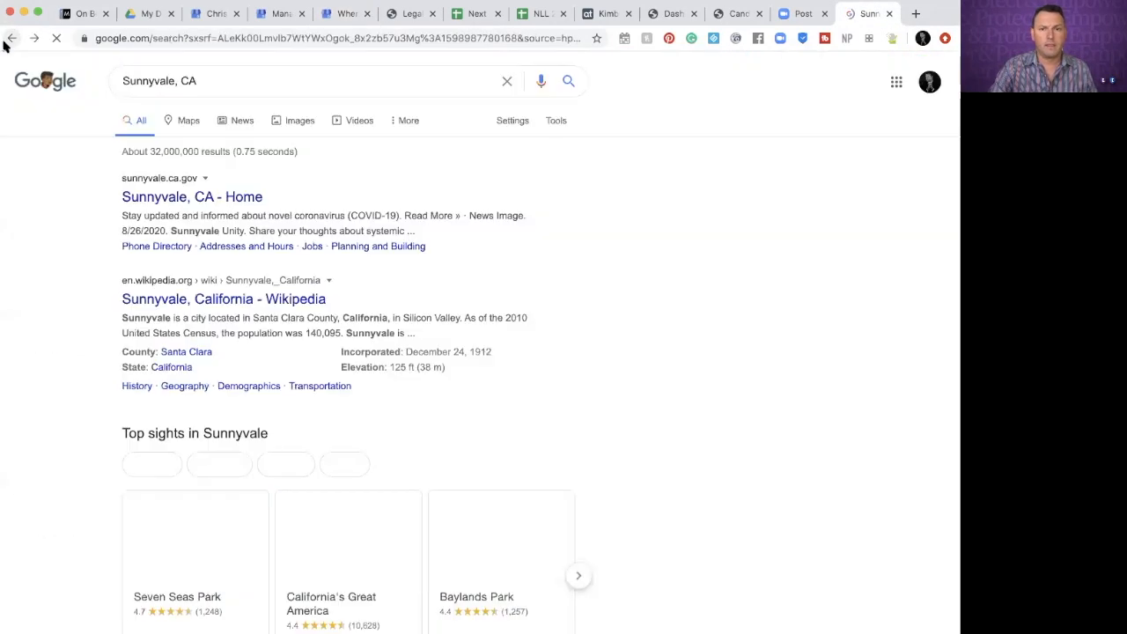
{"action": "left_click", "coordinate": [221, 80]}
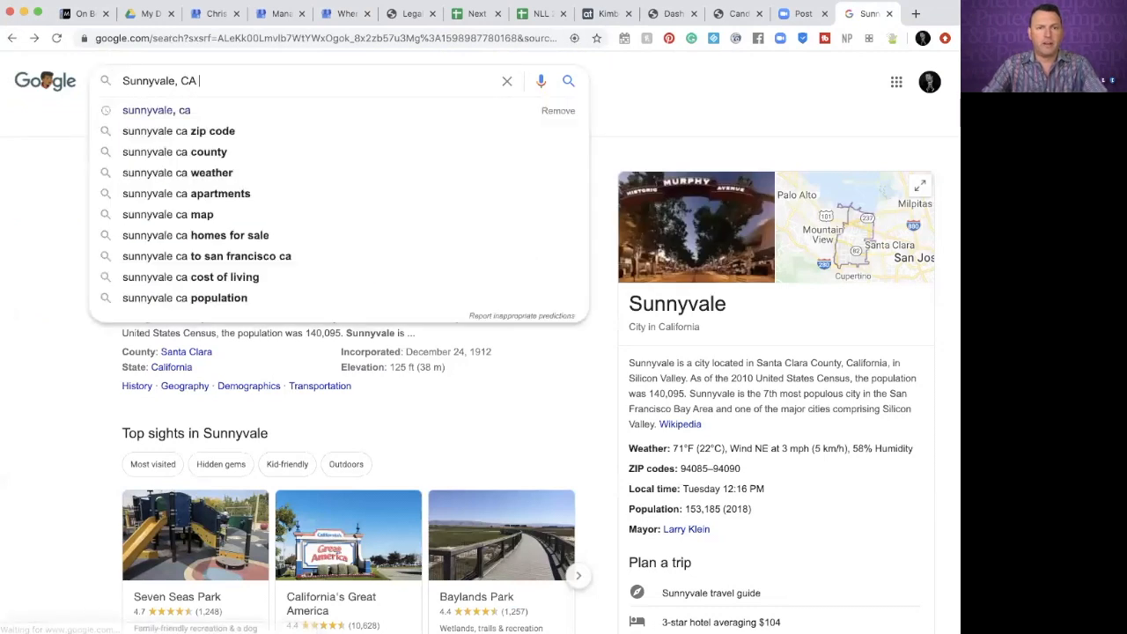
{"action": "left_click", "coordinate": [234, 134]}
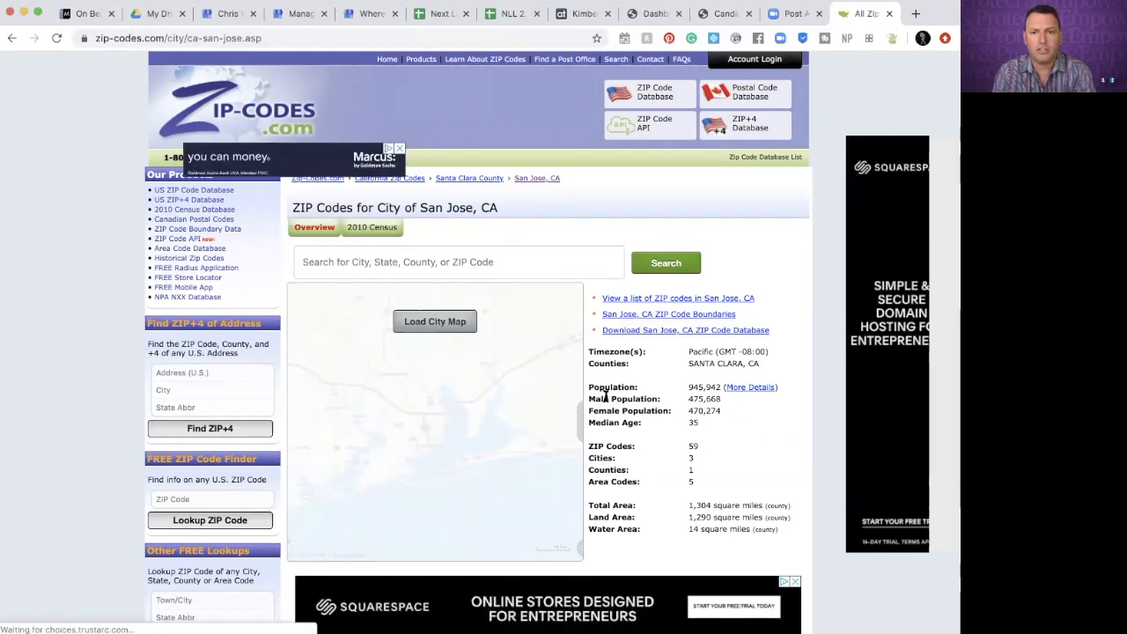
Scan the zip-codes.com San Jose, CA list for ZIP 95123, then return to the listing setup
{"action": "scroll", "coordinate": [581, 444], "scroll_direction": "down", "scroll_amount": 6}
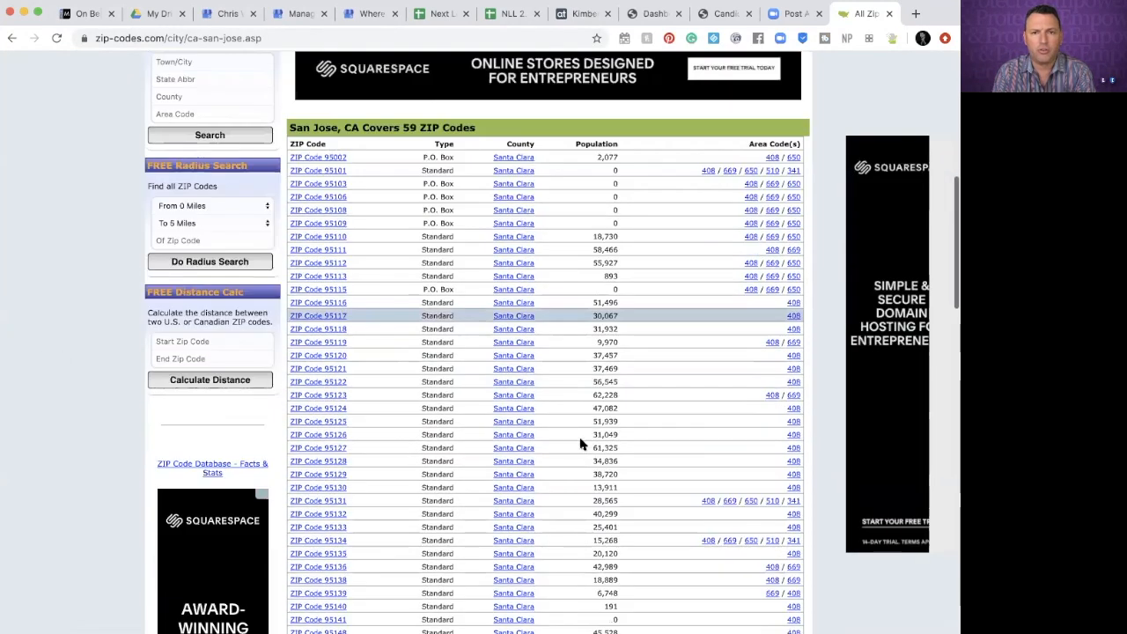
{"action": "scroll", "coordinate": [581, 444], "scroll_direction": "down", "scroll_amount": 1}
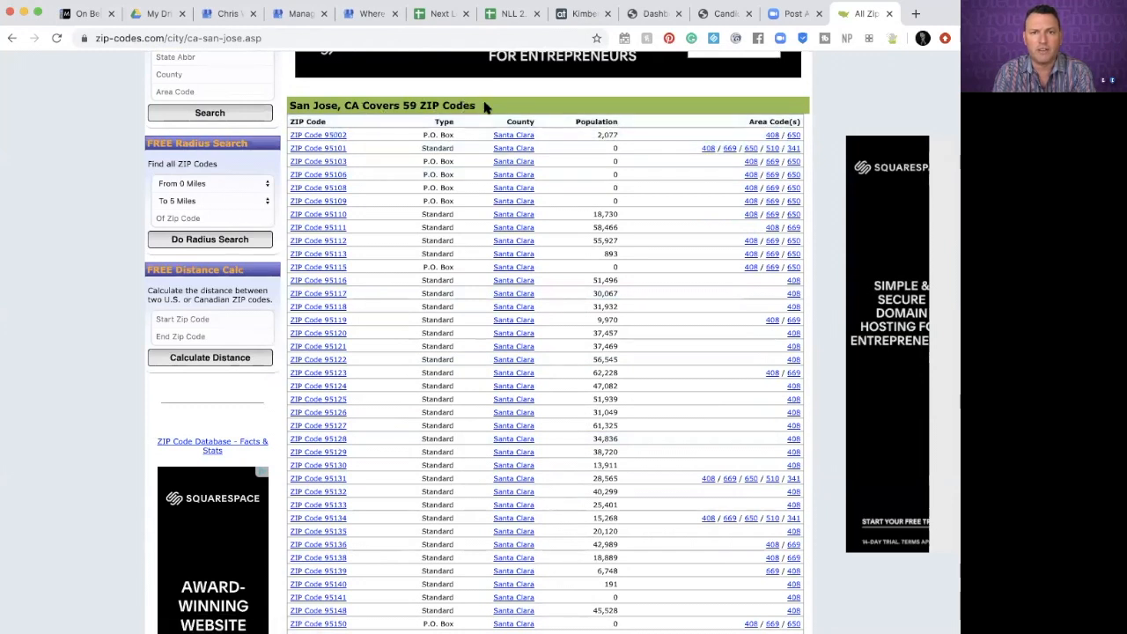
{"action": "scroll", "coordinate": [641, 276], "scroll_direction": "down", "scroll_amount": 2}
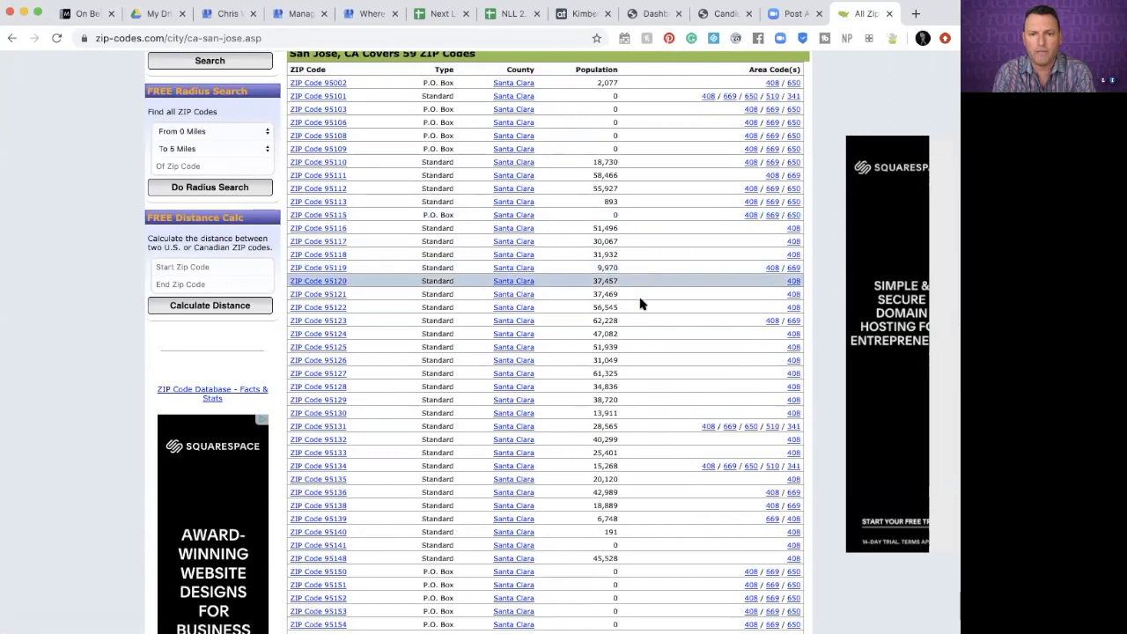
{"action": "scroll", "coordinate": [641, 381], "scroll_direction": "down", "scroll_amount": 1}
{"action": "scroll", "coordinate": [640, 383], "scroll_direction": "down", "scroll_amount": 3}
{"action": "scroll", "coordinate": [640, 383], "scroll_direction": "up", "scroll_amount": 5}
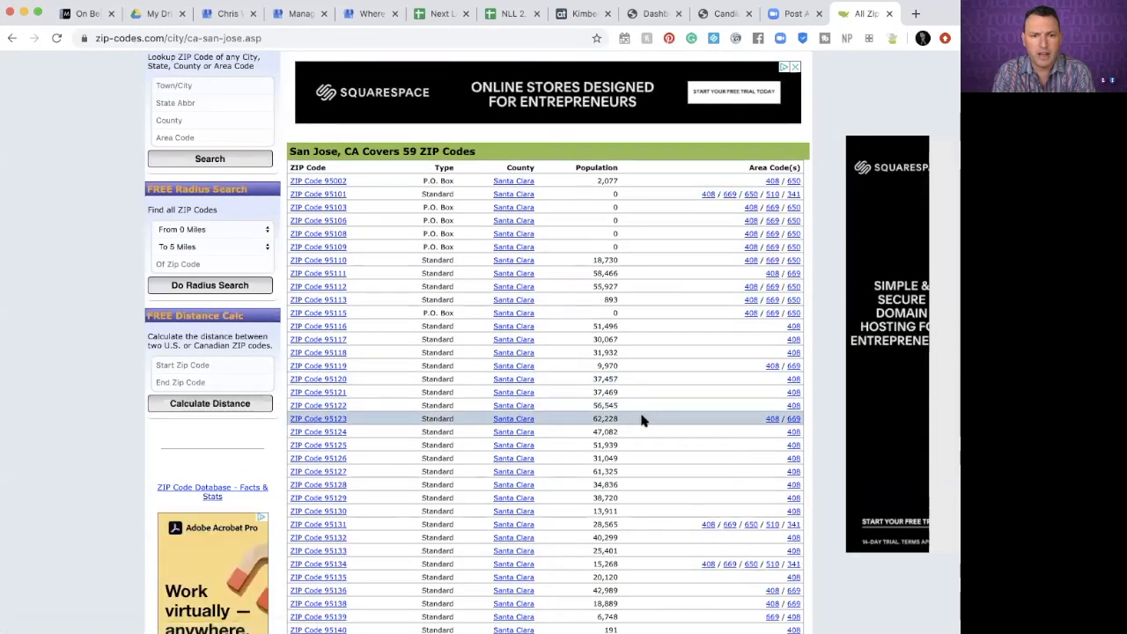
{"action": "left_click", "coordinate": [367, 16]}
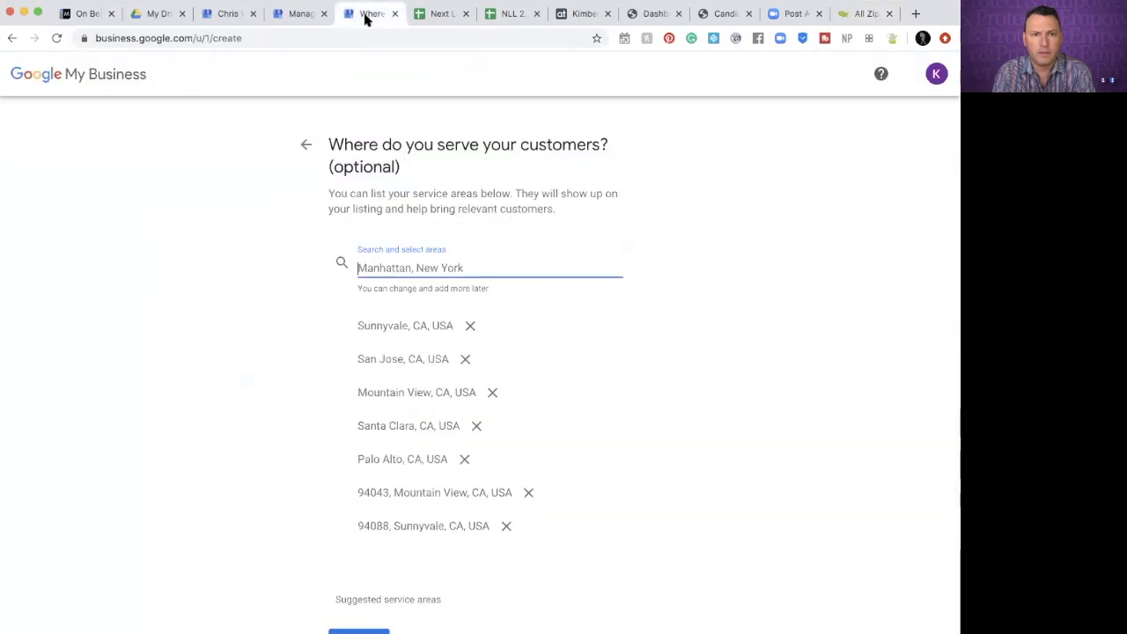
Add ZIP 95123 (San Jose) as a service area and proceed to contact details
{"action": "type", "text": "95123"}
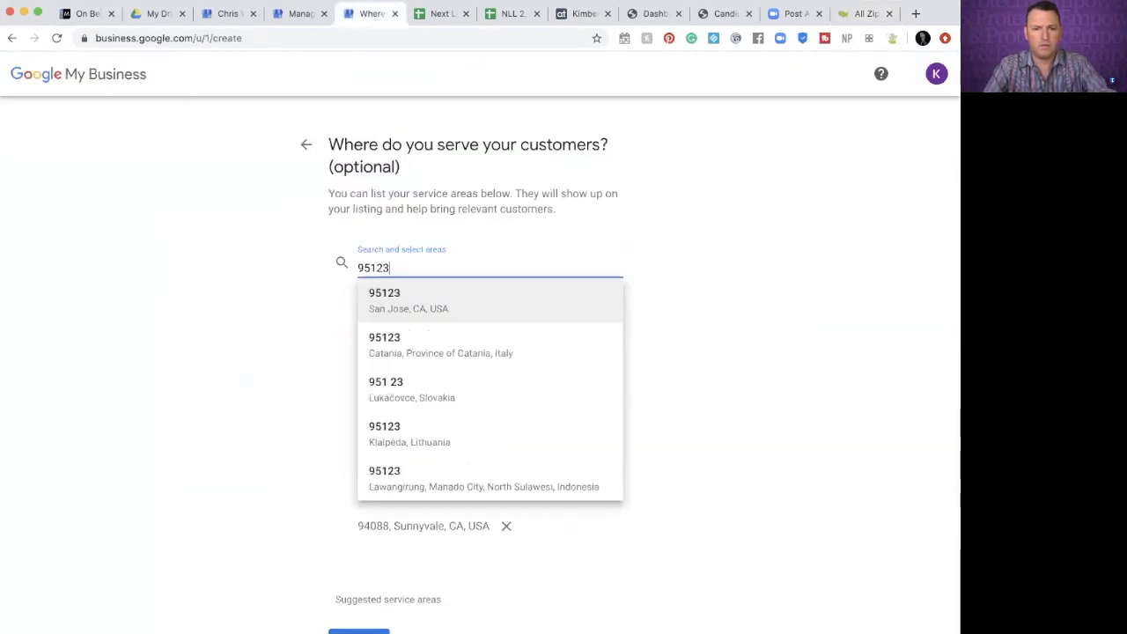
{"action": "left_click", "coordinate": [506, 304]}
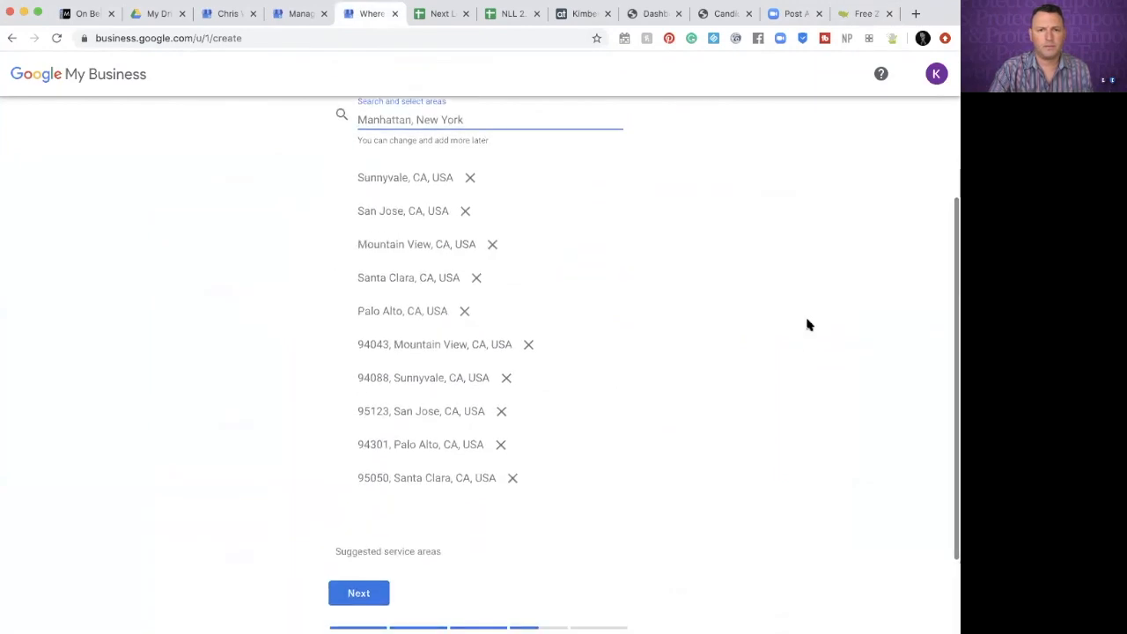
{"action": "scroll", "coordinate": [807, 322], "scroll_direction": "down", "scroll_amount": 1}
{"action": "scroll", "coordinate": [788, 354], "scroll_direction": "down", "scroll_amount": 2}
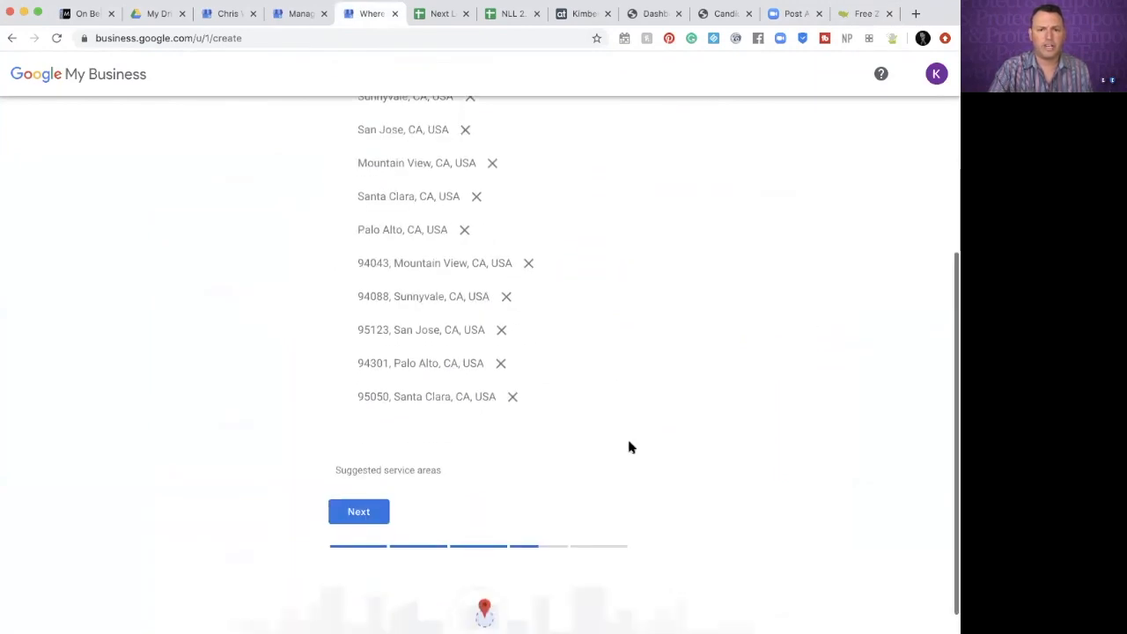
{"action": "left_click", "coordinate": [352, 511]}
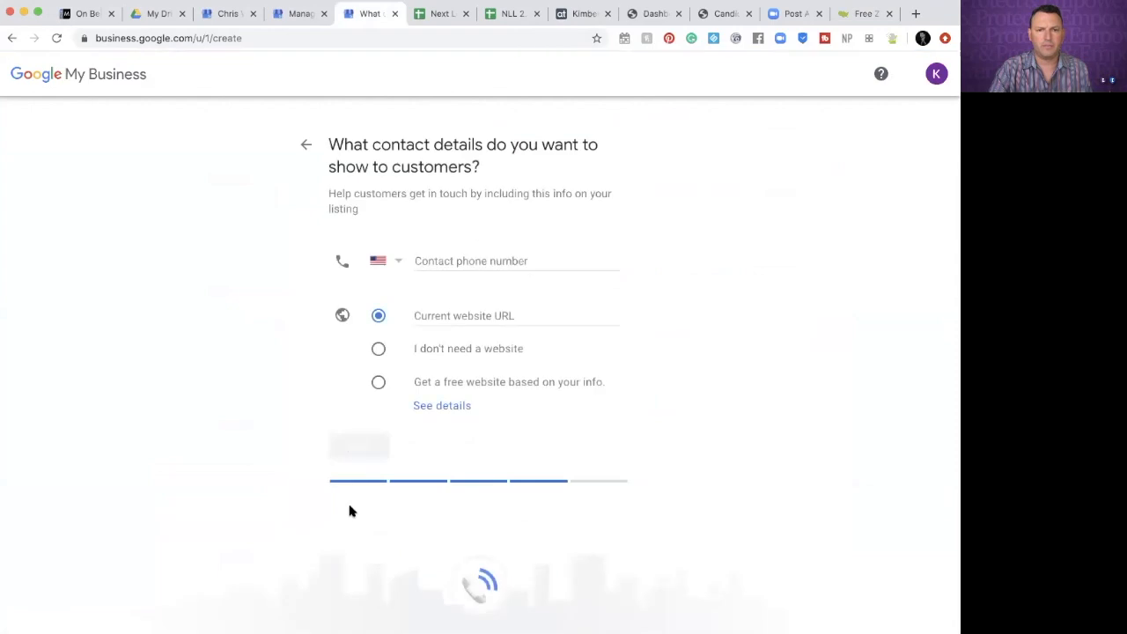
Enter the contact phone number and the LegalShield website URL, then submit the contact details
{"action": "left_click", "coordinate": [479, 257]}
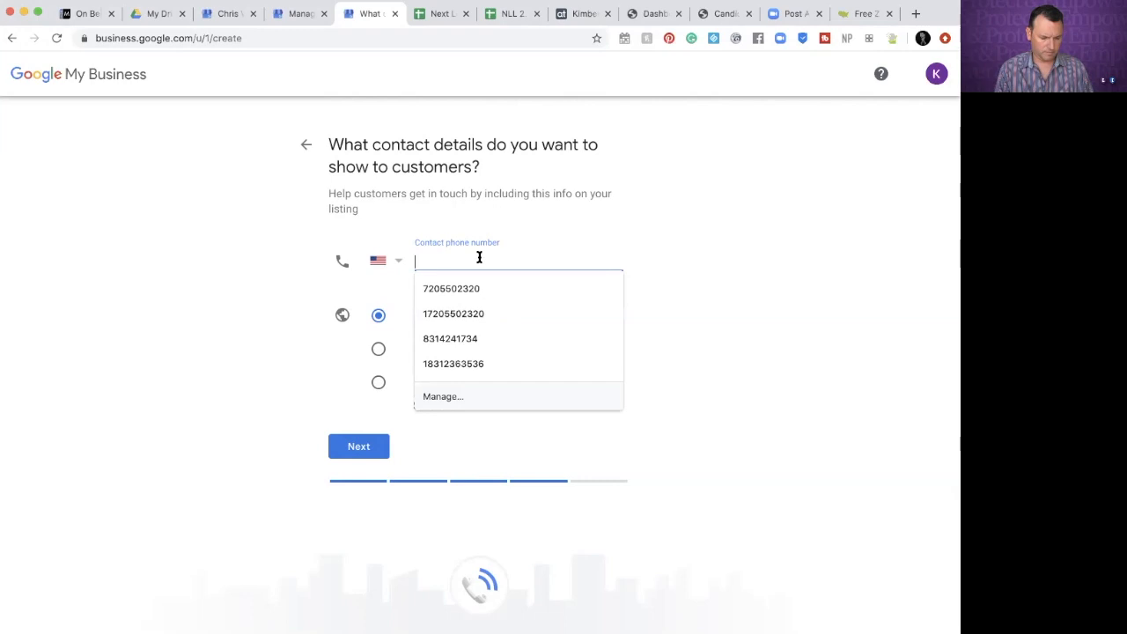
{"action": "key", "text": "Escape"}
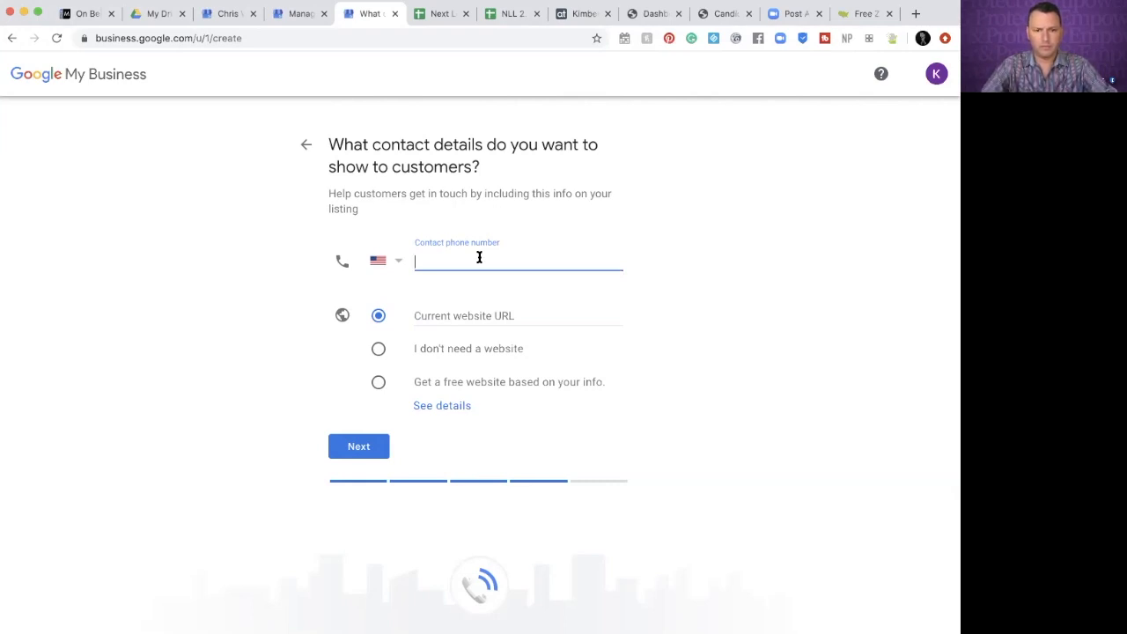
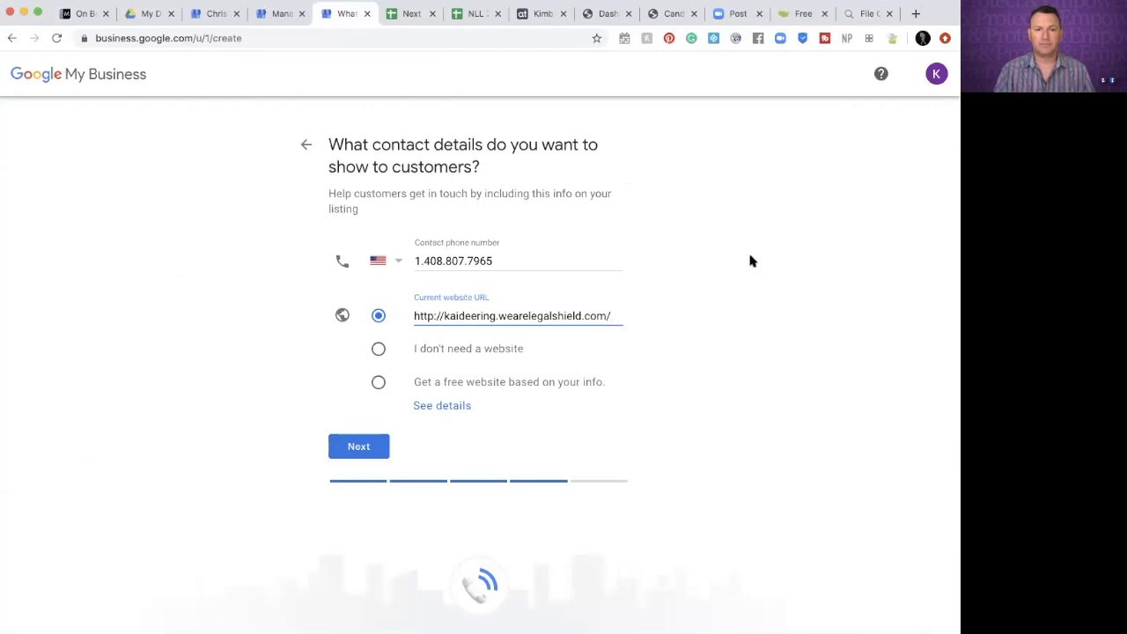
{"action": "key", "text": "Return"}
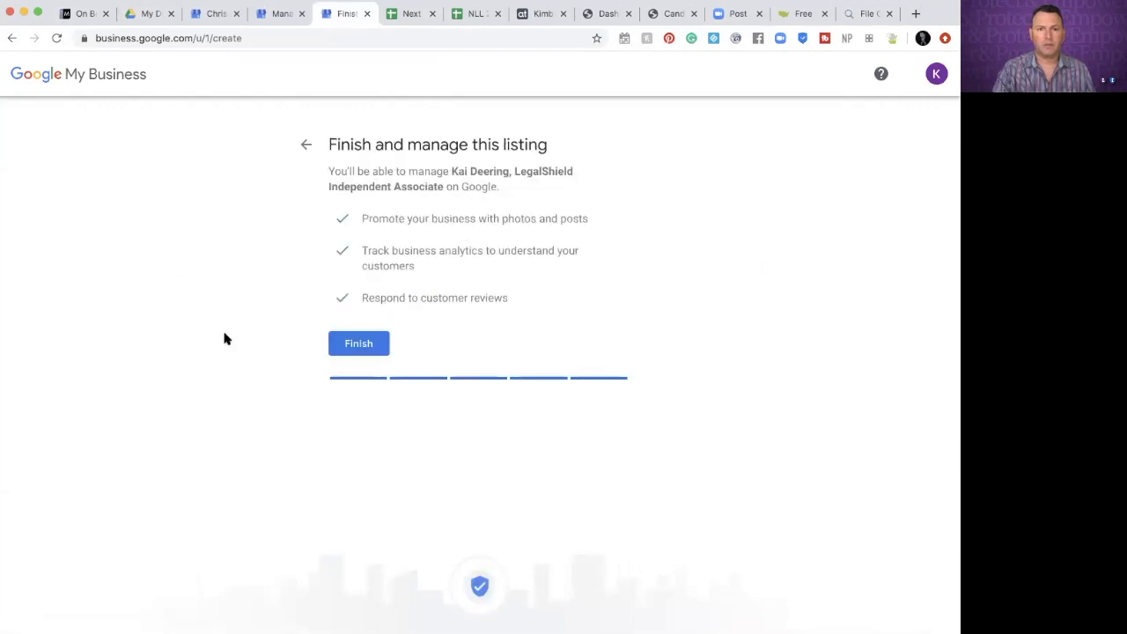
Click Finish on the 'Finish and manage this listing' page
{"action": "left_click", "coordinate": [360, 343]}
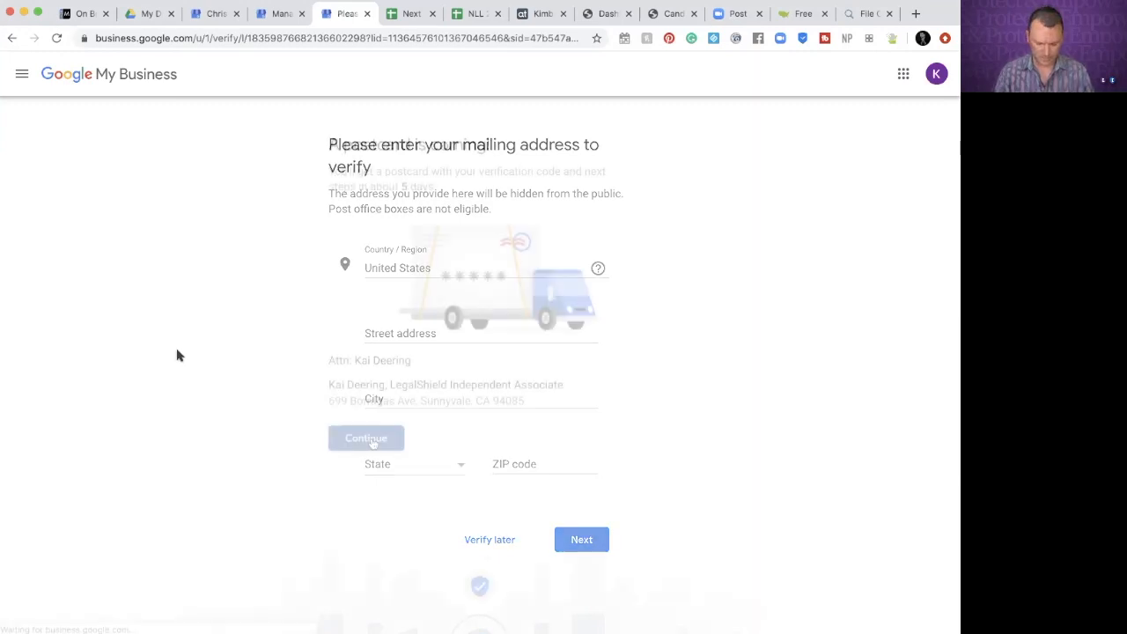
Continue past the 'A postcard is coming' notice to reach the business hours step
{"action": "left_click", "coordinate": [370, 439]}
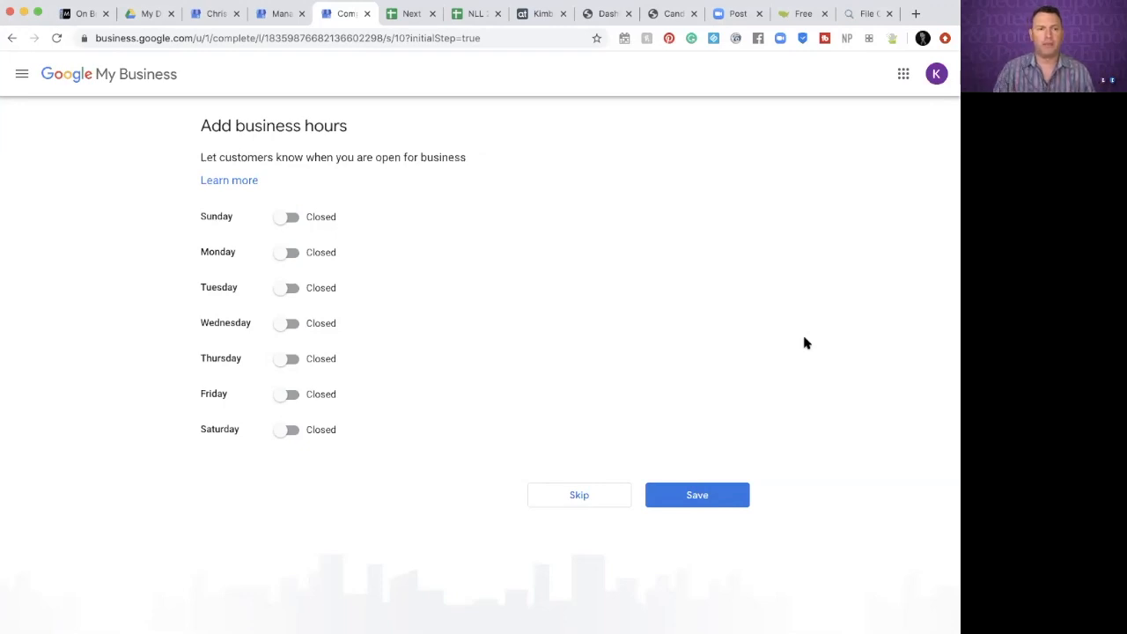
Mark Monday through Friday as open, leaving Saturday and Sunday closed
{"action": "left_click", "coordinate": [285, 257]}
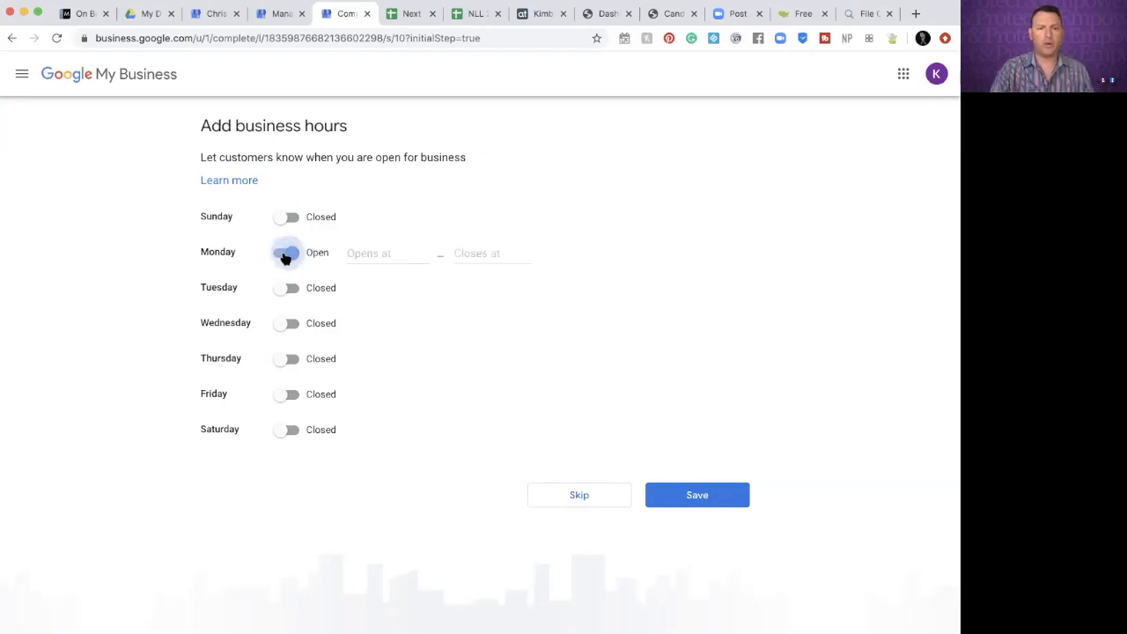
{"action": "left_click", "coordinate": [282, 292]}
{"action": "left_click", "coordinate": [282, 325]}
{"action": "left_click", "coordinate": [282, 361]}
{"action": "left_click", "coordinate": [283, 396]}
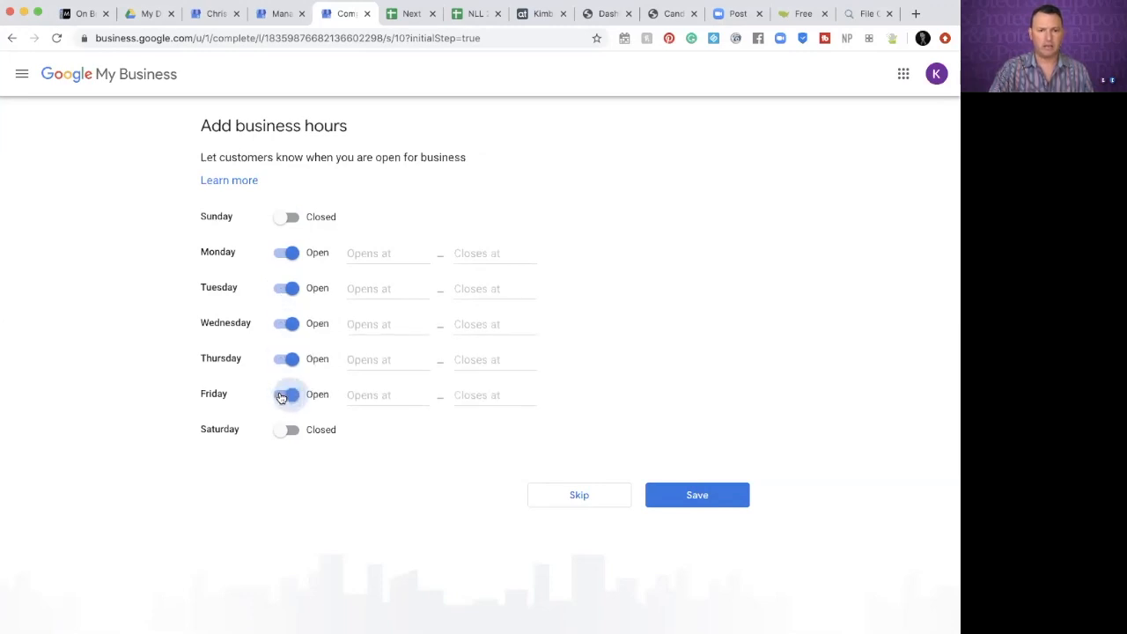
Set weekday hours to open 9:00 AM and close 5:00 PM, then save them
{"action": "left_click", "coordinate": [379, 253]}
{"action": "scroll", "coordinate": [392, 352], "scroll_direction": "down", "scroll_amount": 2}
{"action": "scroll", "coordinate": [396, 374], "scroll_direction": "down", "scroll_amount": 6}
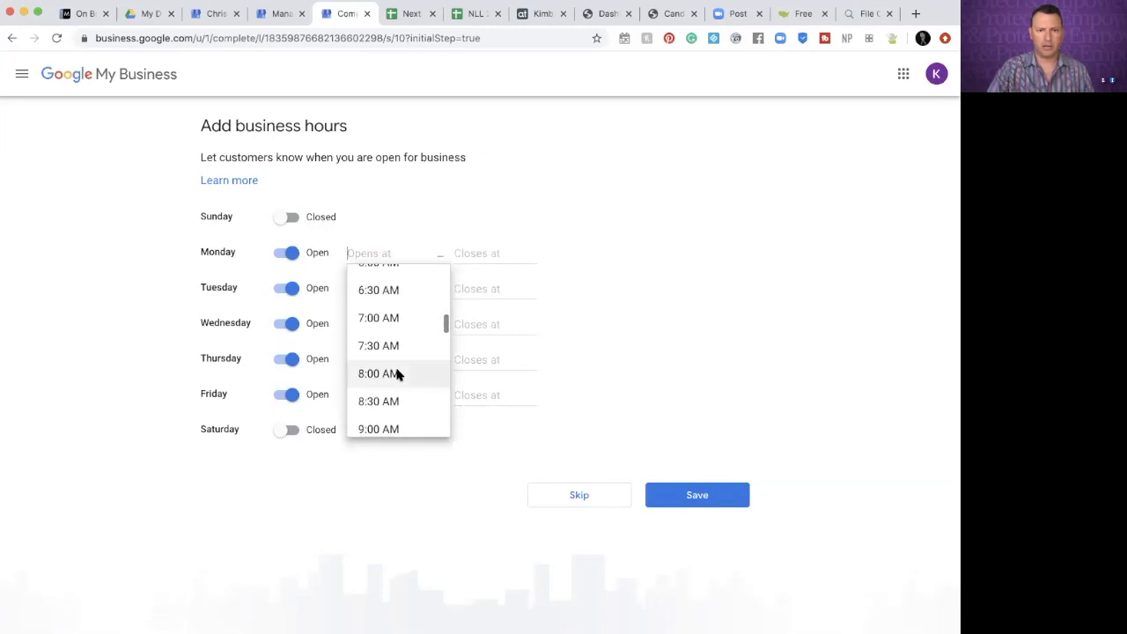
{"action": "left_click", "coordinate": [381, 428]}
{"action": "left_click", "coordinate": [491, 251]}
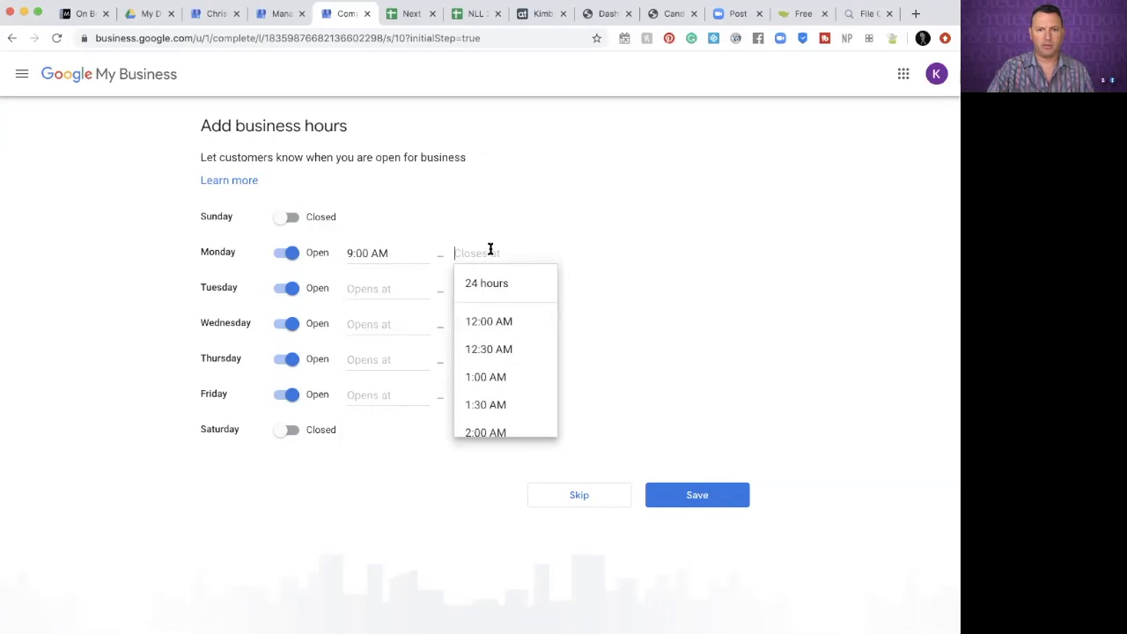
{"action": "scroll", "coordinate": [489, 343], "scroll_direction": "down", "scroll_amount": 3}
{"action": "scroll", "coordinate": [490, 352], "scroll_direction": "down", "scroll_amount": 10}
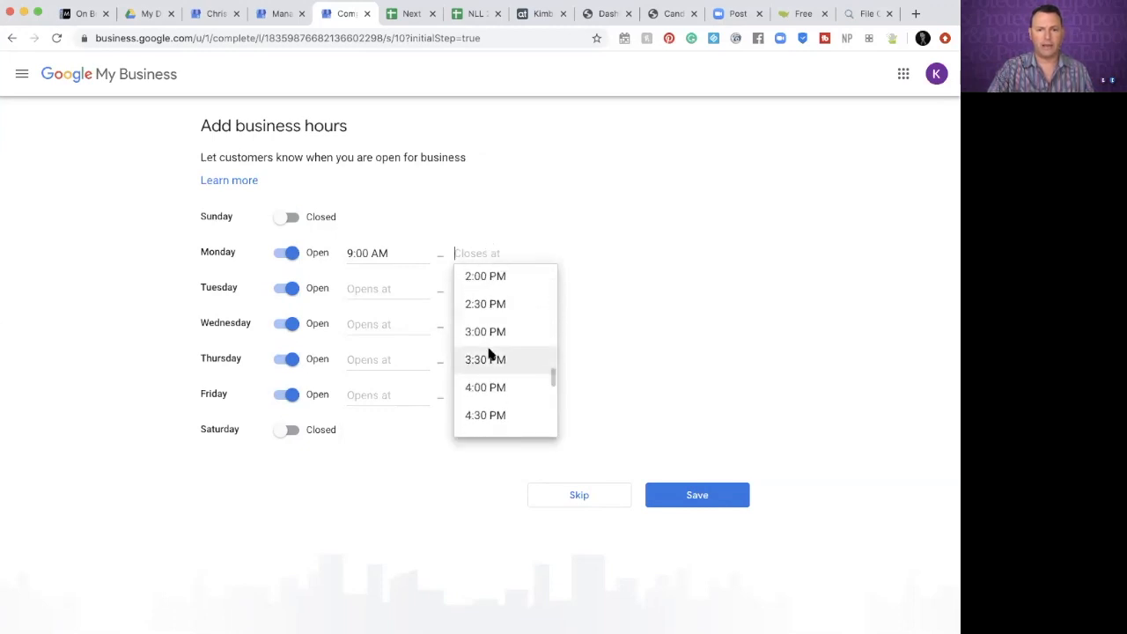
{"action": "scroll", "coordinate": [490, 352], "scroll_direction": "down", "scroll_amount": 2}
{"action": "left_click", "coordinate": [490, 352]}
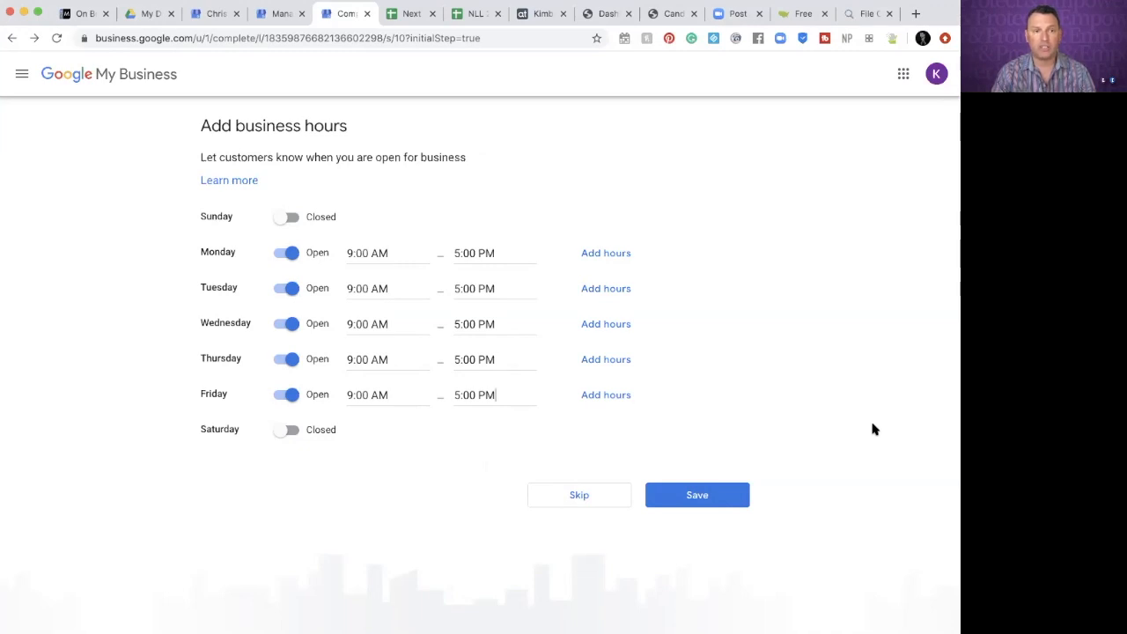
{"action": "left_click", "coordinate": [710, 497]}
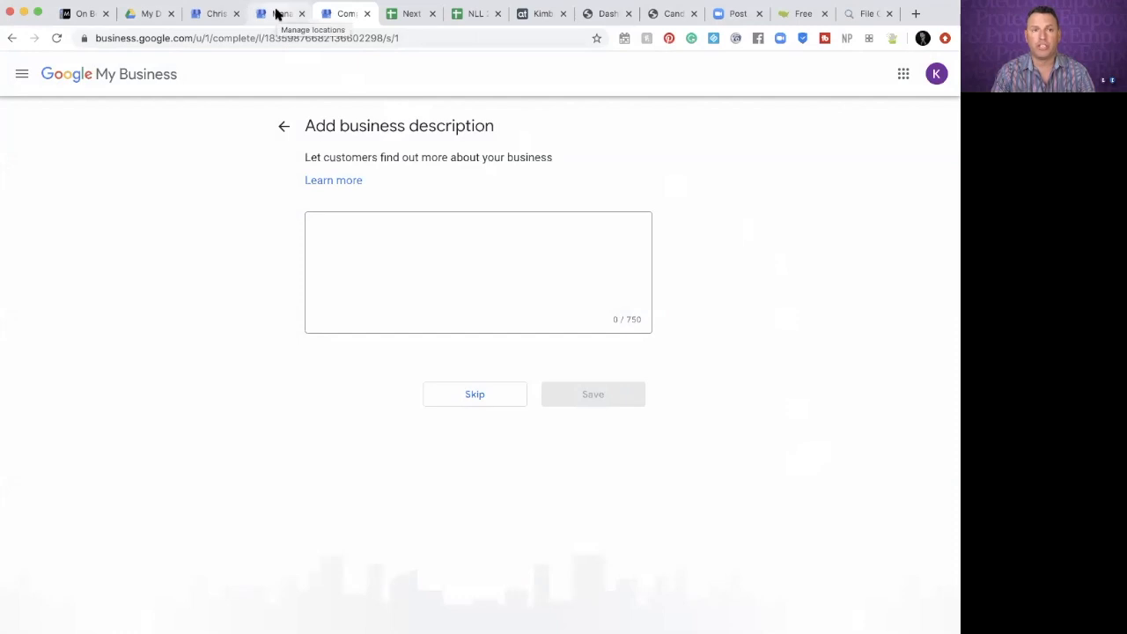
Paste the prepared 518-character LegalShield description into the description box and save it
{"action": "left_click", "coordinate": [335, 232]}
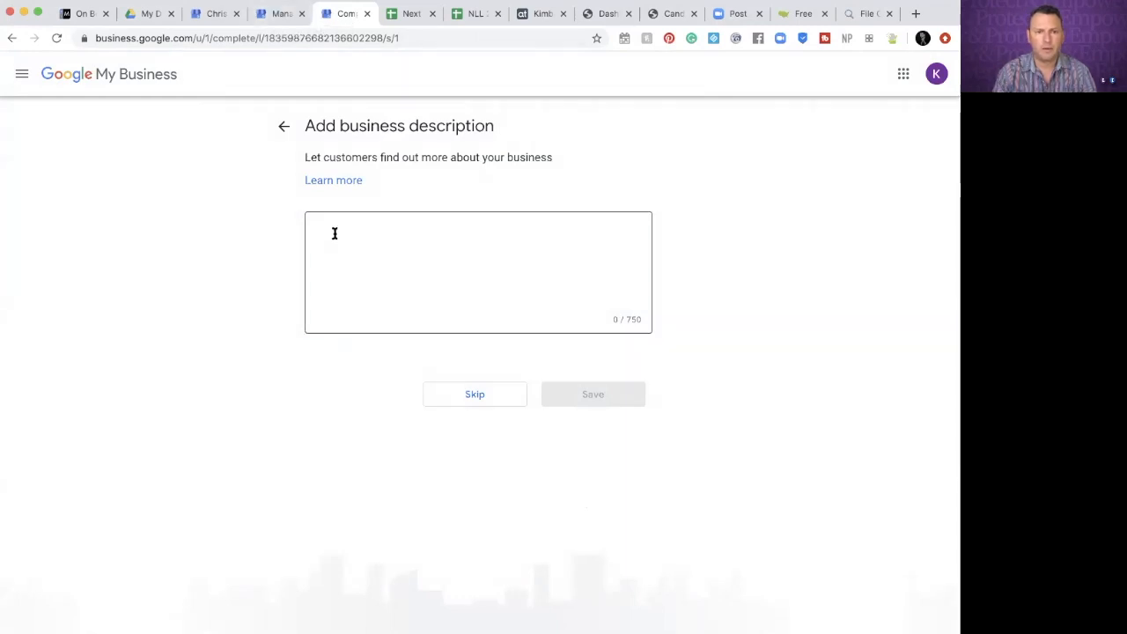
{"action": "key", "text": "super+v"}
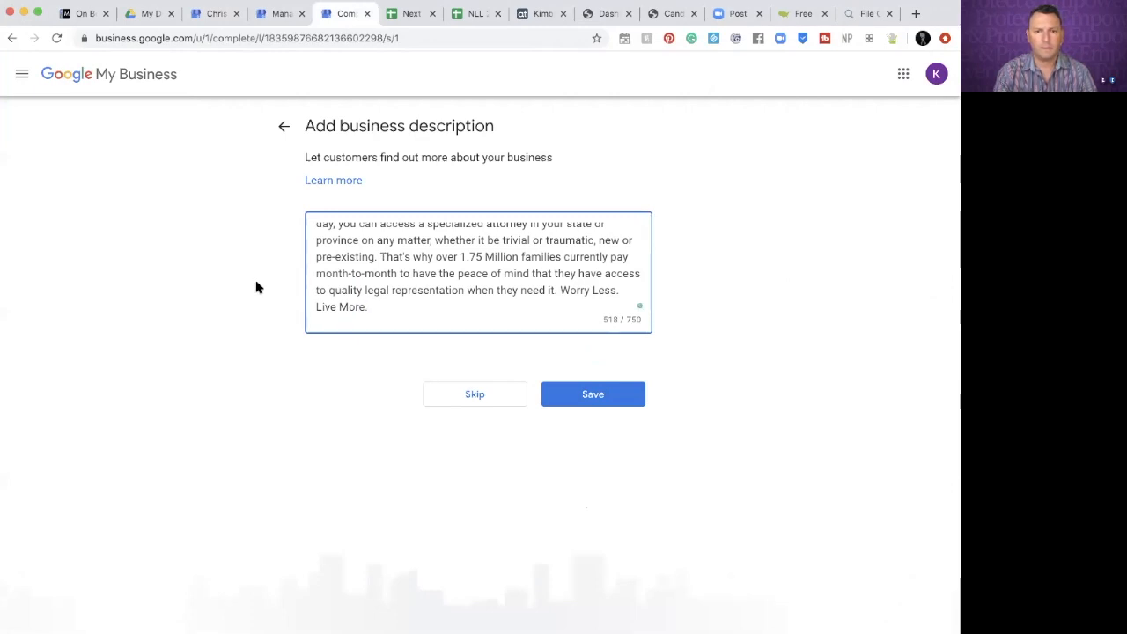
{"action": "scroll", "coordinate": [434, 263], "scroll_direction": "up", "scroll_amount": 3}
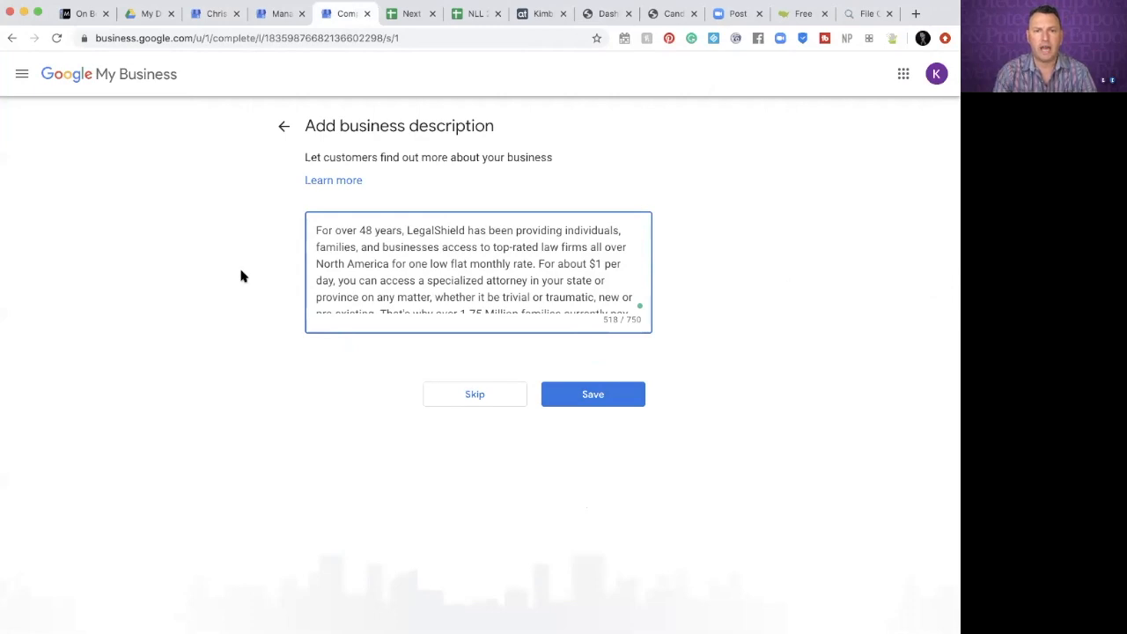
{"action": "left_click", "coordinate": [594, 397]}
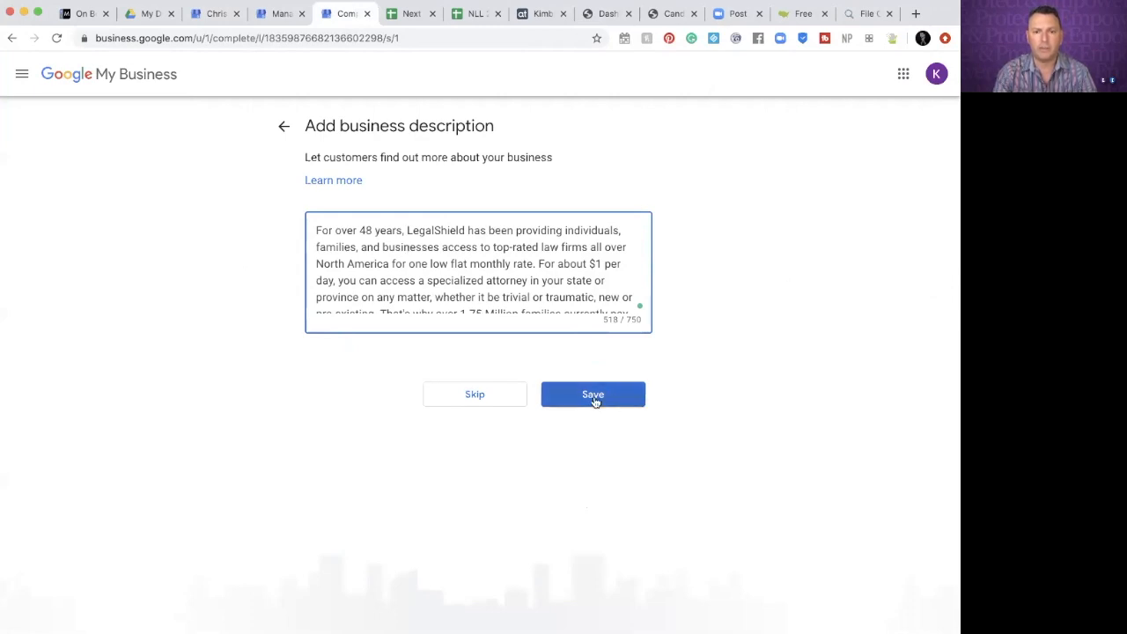
{"action": "left_click", "coordinate": [594, 398]}
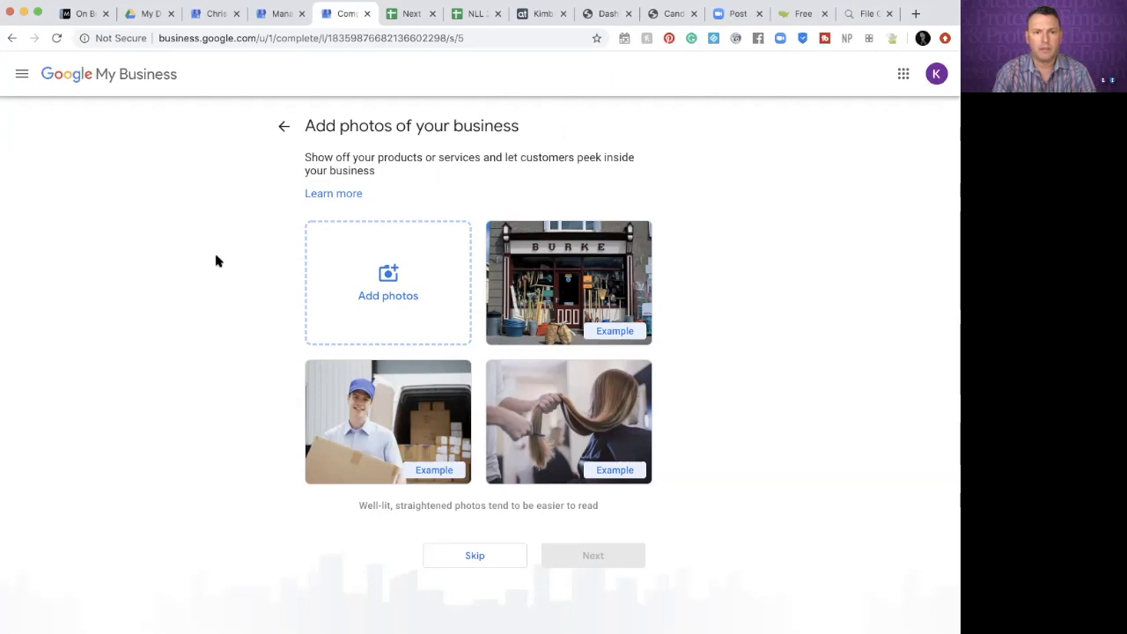
Upload the portrait jpg from Desktop > LegalShield as the business photo and continue
{"action": "left_click", "coordinate": [391, 280]}
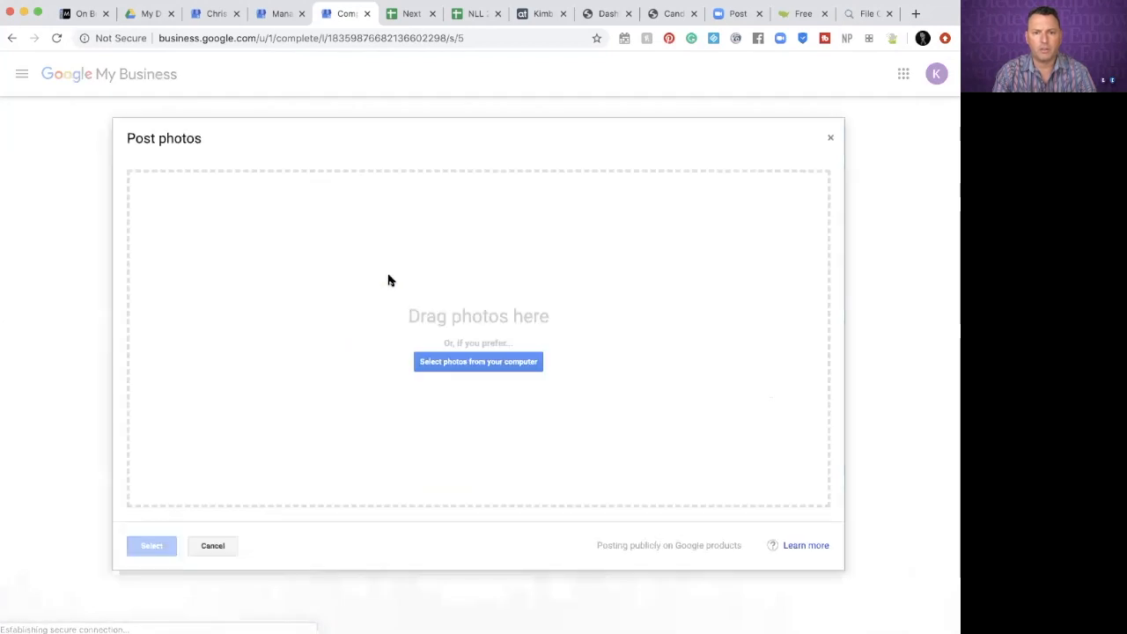
{"action": "left_click", "coordinate": [493, 366]}
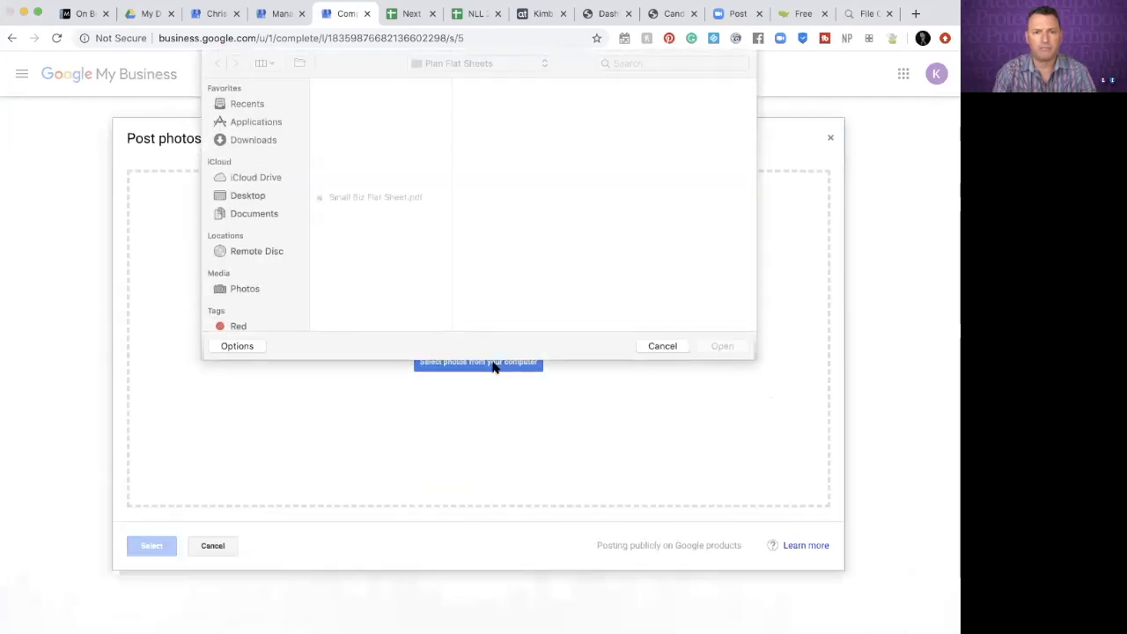
{"action": "left_click", "coordinate": [249, 196]}
{"action": "scroll", "coordinate": [415, 176], "scroll_direction": "down", "scroll_amount": 5}
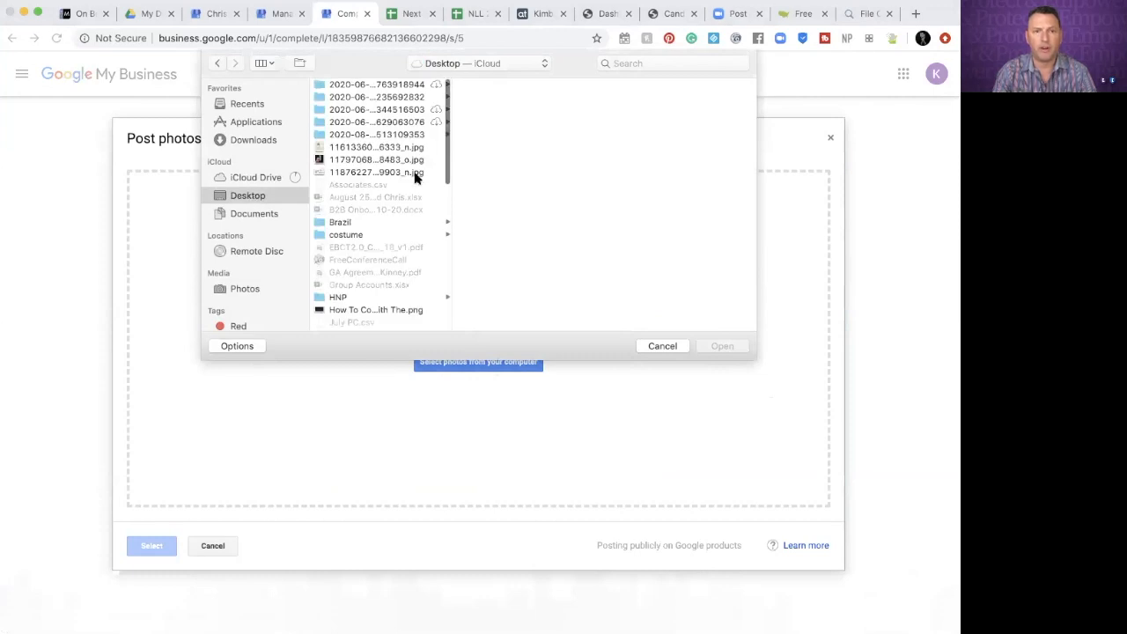
{"action": "scroll", "coordinate": [415, 177], "scroll_direction": "down", "scroll_amount": 1}
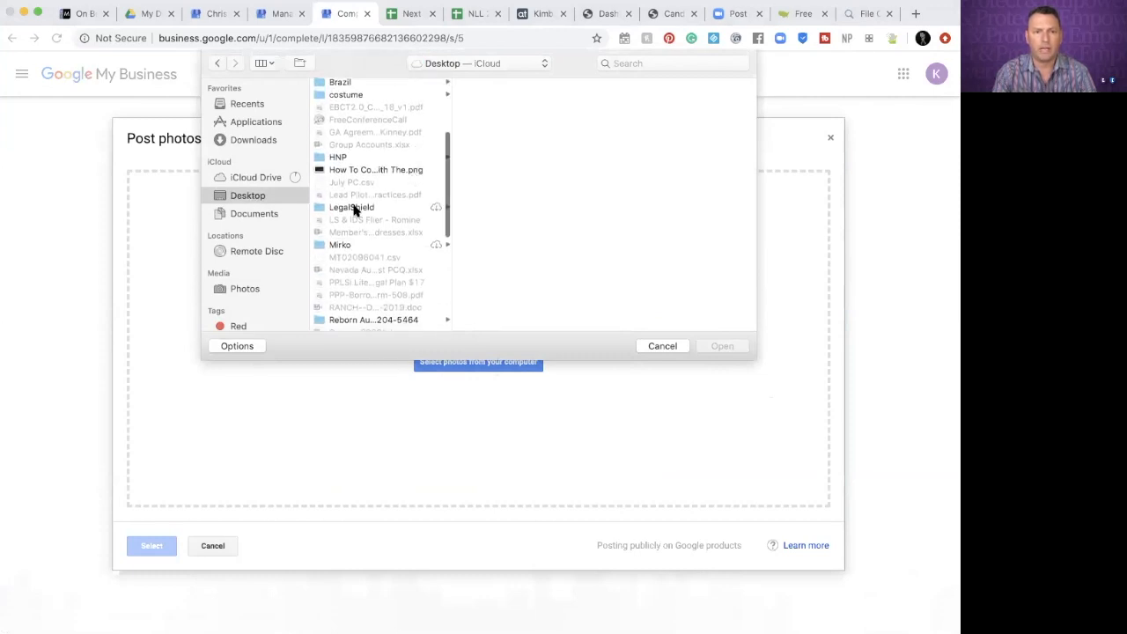
{"action": "left_click", "coordinate": [352, 206]}
{"action": "left_click", "coordinate": [518, 163]}
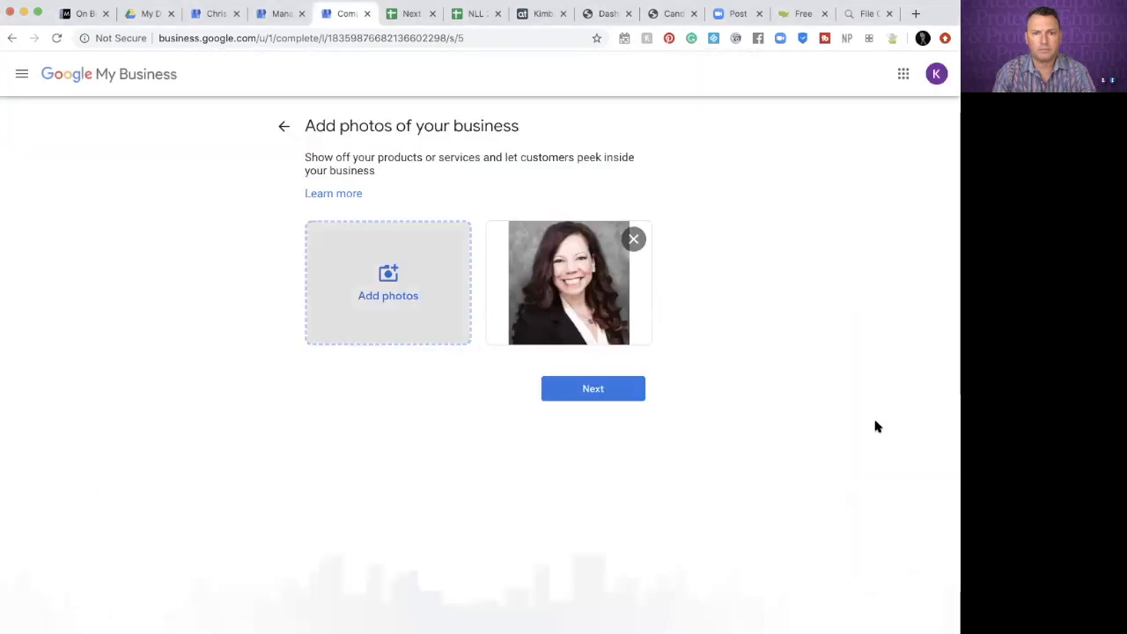
{"action": "left_click", "coordinate": [595, 389]}
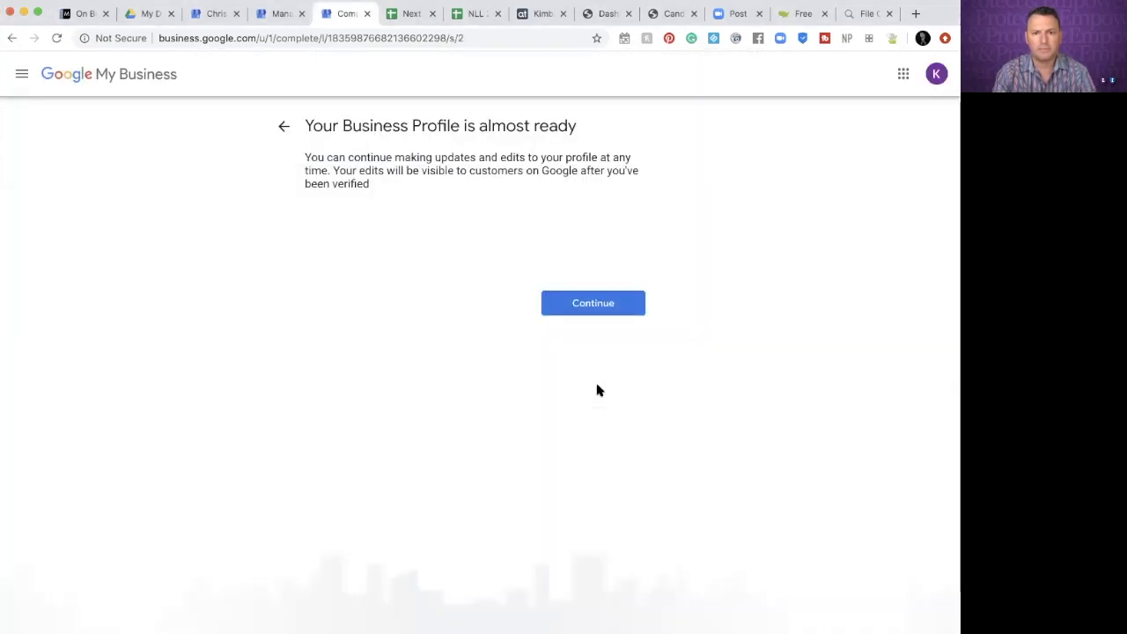
From the dashboard, go to the Info page and open the Services editor for Legal services
{"action": "left_click", "coordinate": [592, 304]}
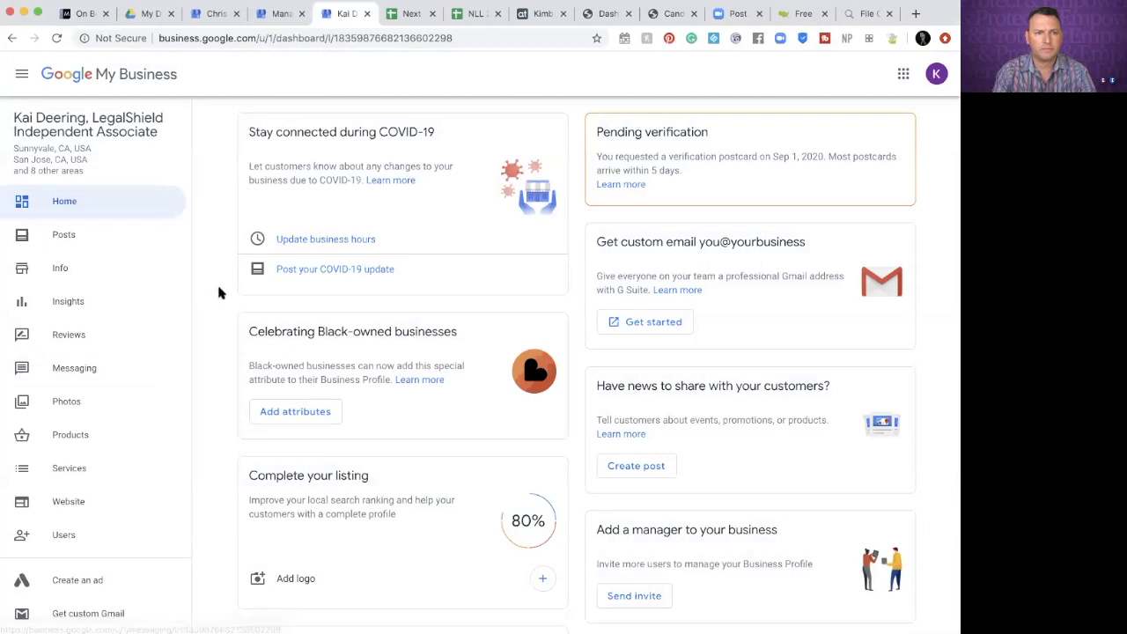
{"action": "left_click", "coordinate": [64, 269]}
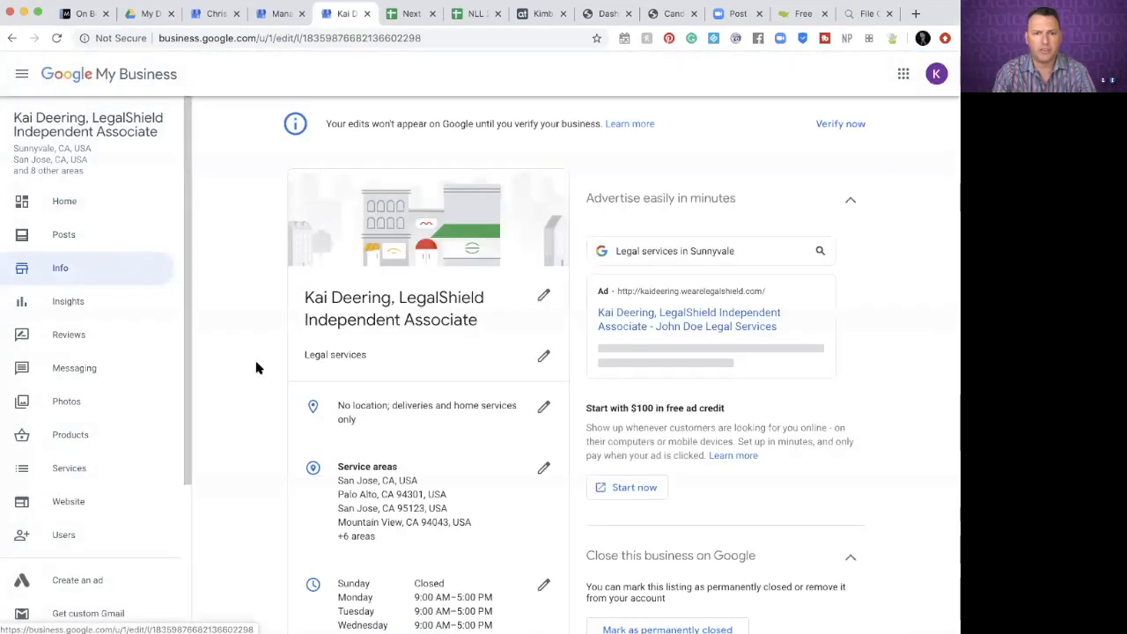
{"action": "scroll", "coordinate": [362, 352], "scroll_direction": "down", "scroll_amount": 10}
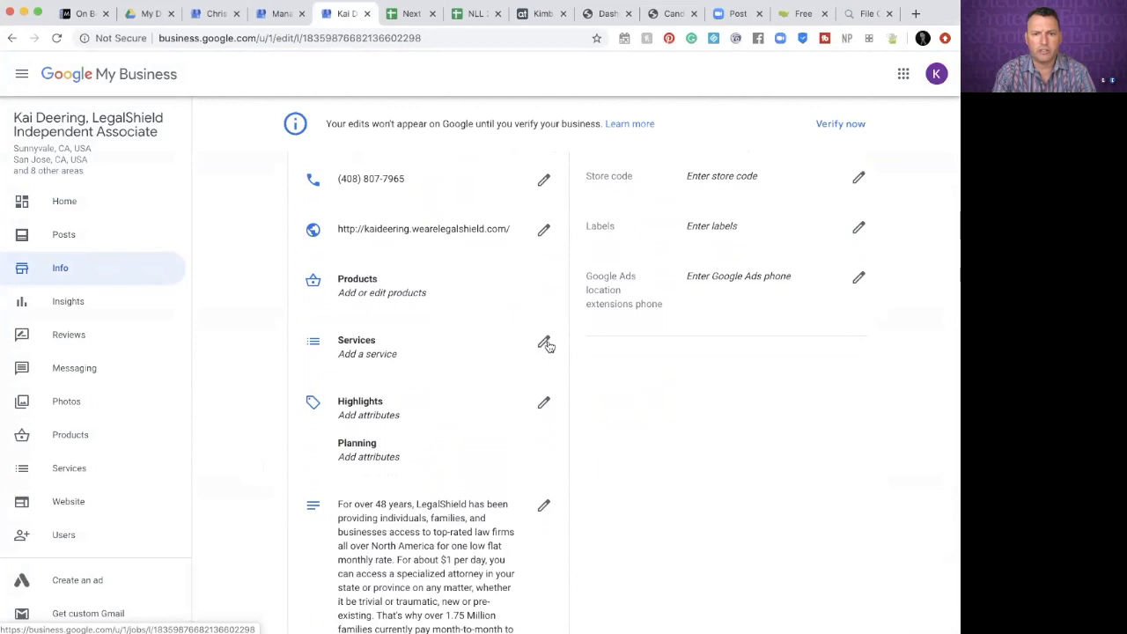
{"action": "left_click", "coordinate": [361, 354]}
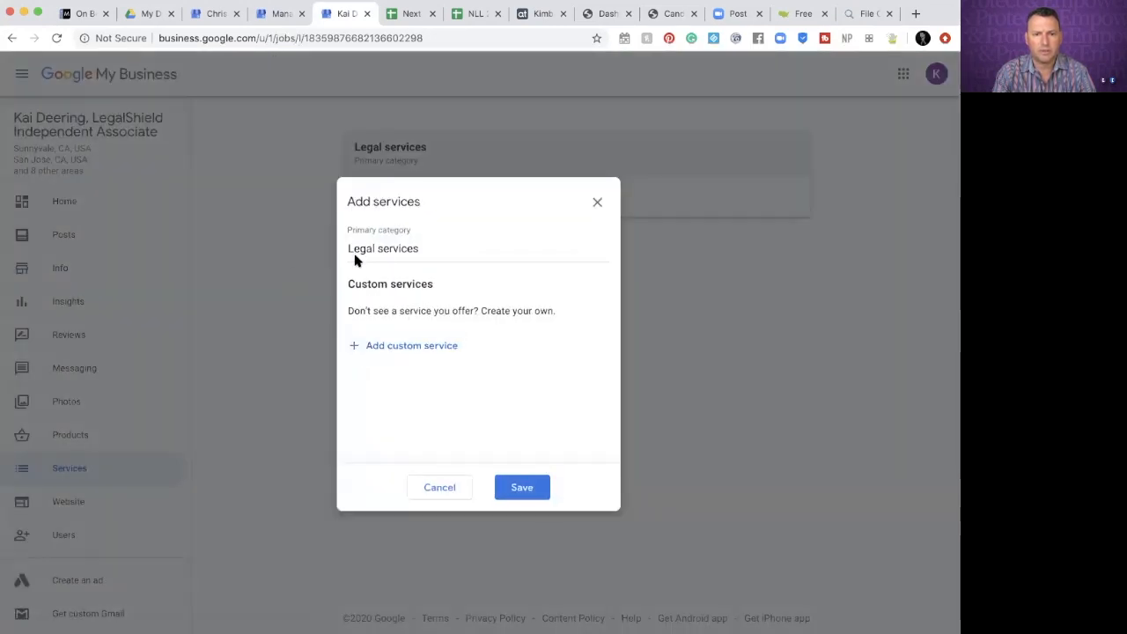
Add a custom service named 'LegalShield' and save it
{"action": "left_click", "coordinate": [401, 345]}
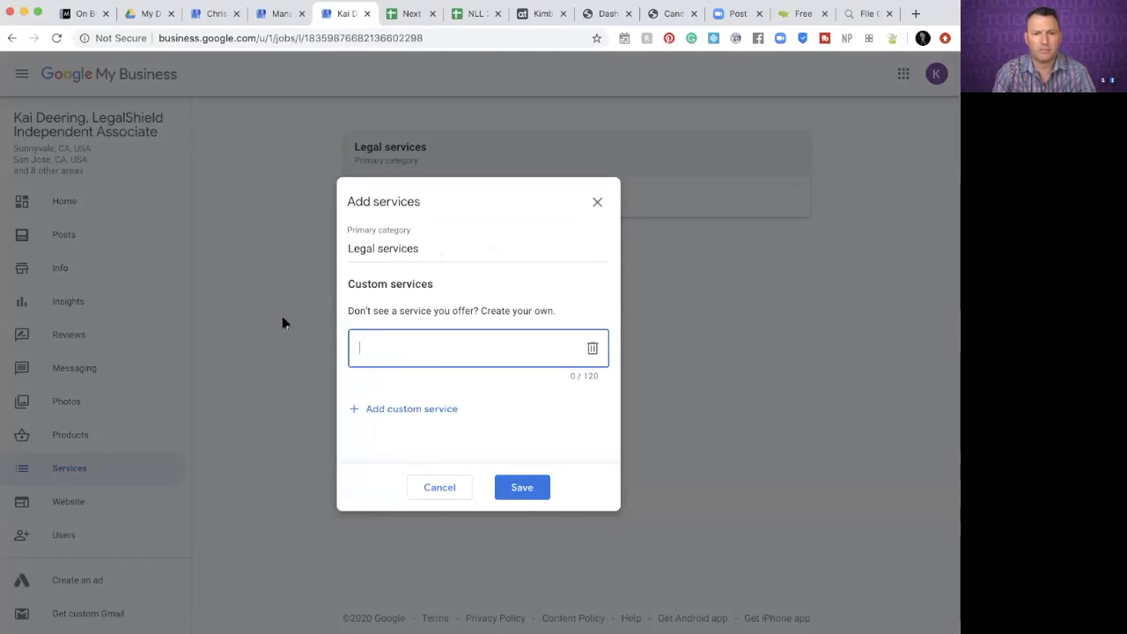
{"action": "type", "text": "LegalShield"}
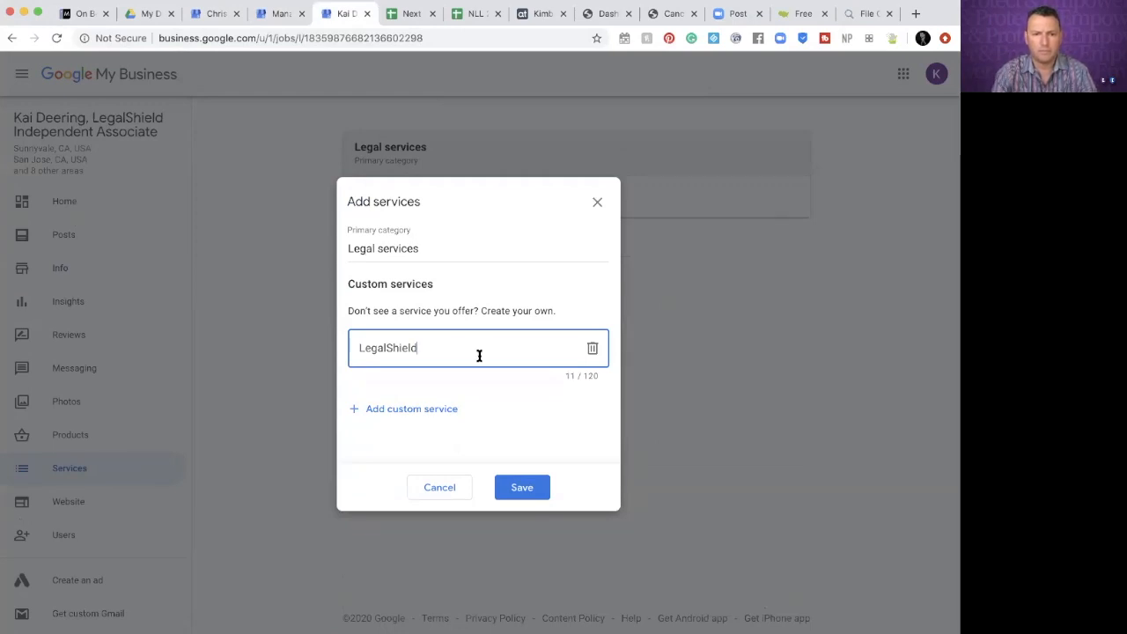
{"action": "left_click", "coordinate": [530, 495]}
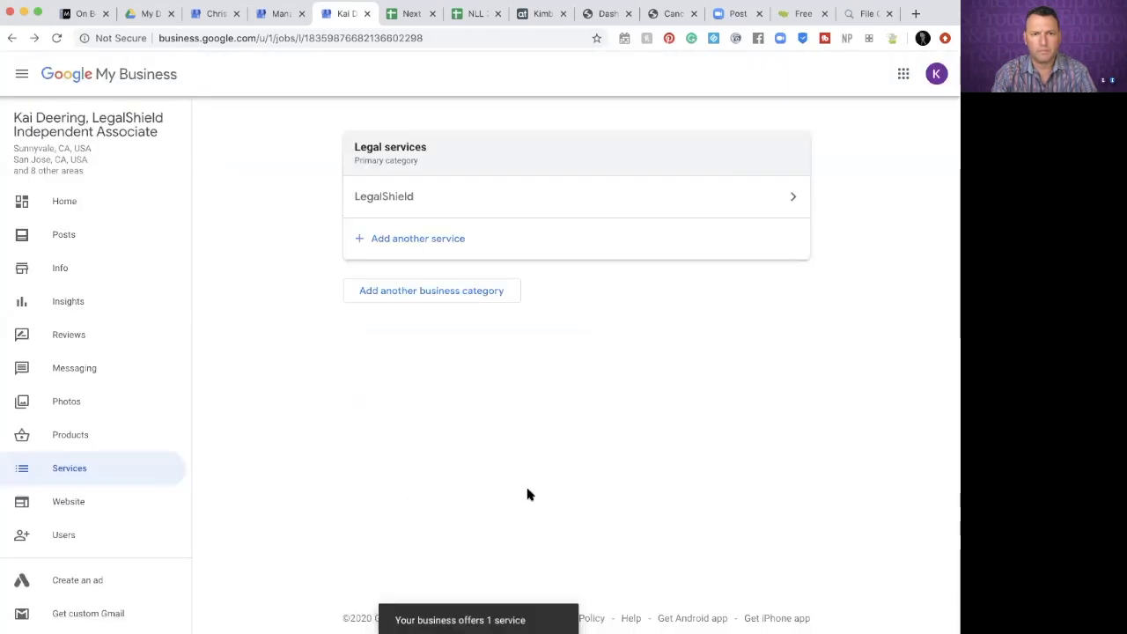
Set the LegalShield service to a Fixed $24.95 price, paste its legal-plan description, and save
{"action": "left_click", "coordinate": [794, 198]}
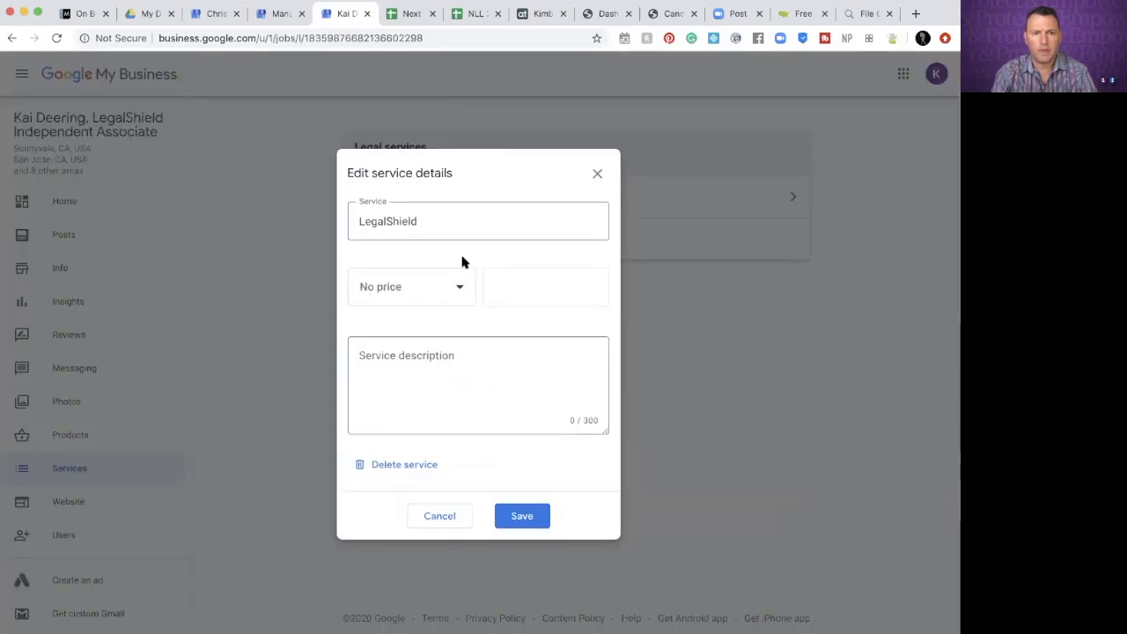
{"action": "left_click", "coordinate": [458, 288]}
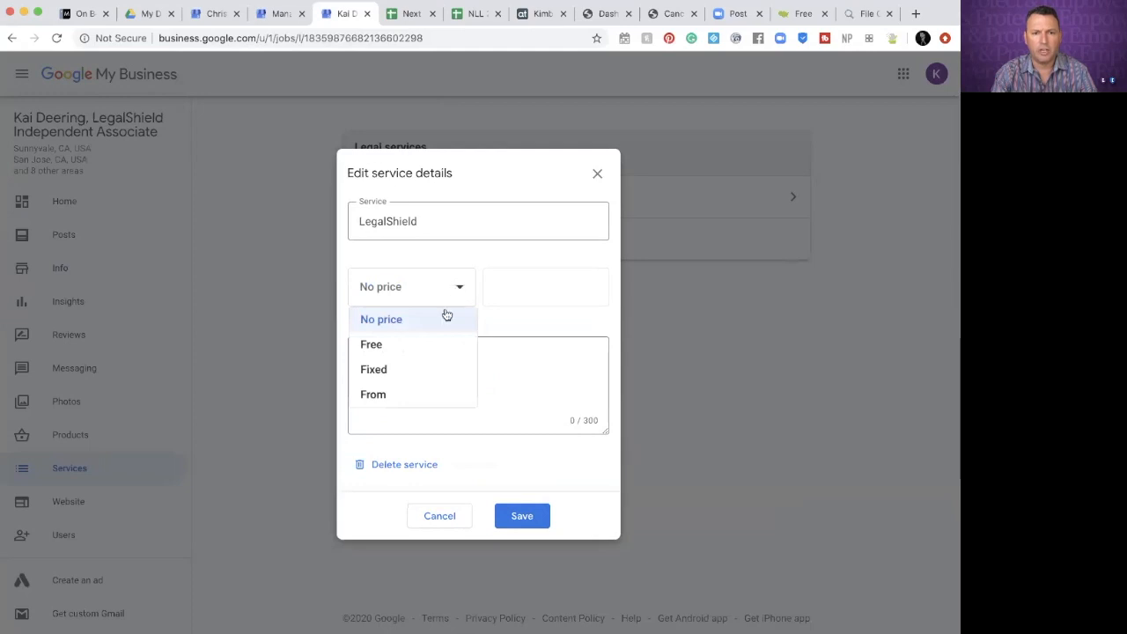
{"action": "left_click", "coordinate": [394, 371]}
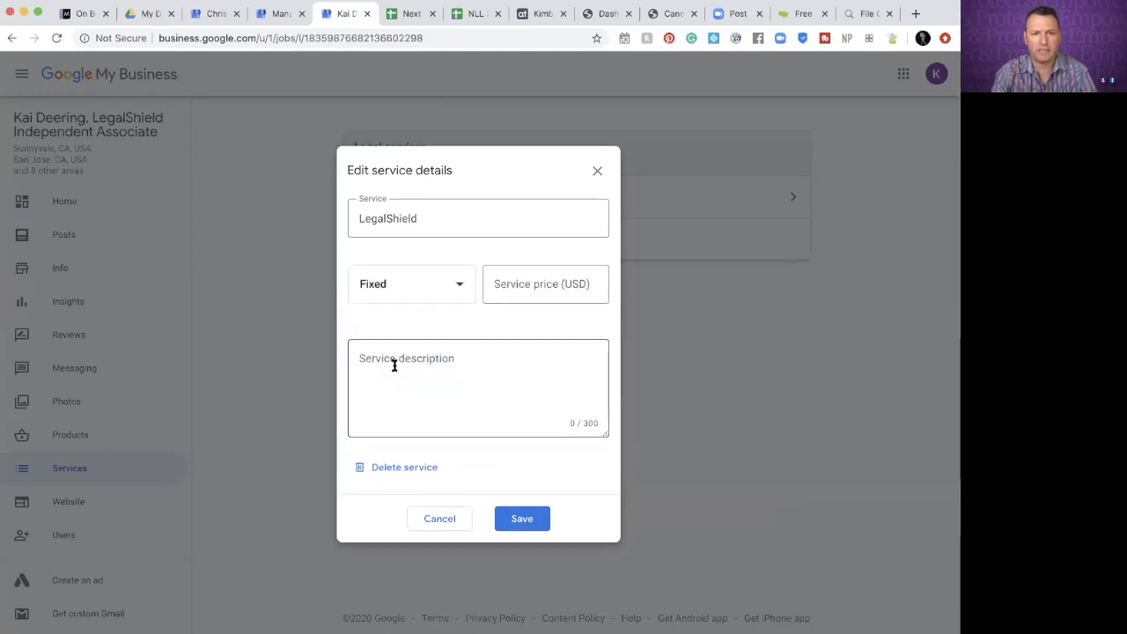
{"action": "left_click", "coordinate": [571, 276]}
{"action": "type", "text": "24.95"}
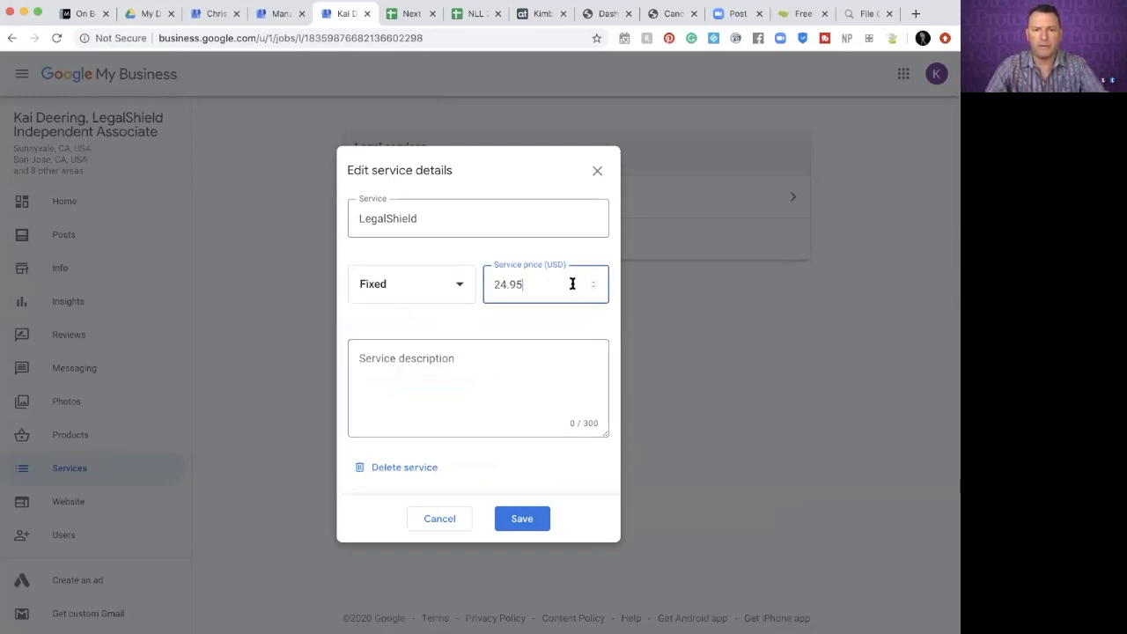
{"action": "left_click", "coordinate": [538, 377]}
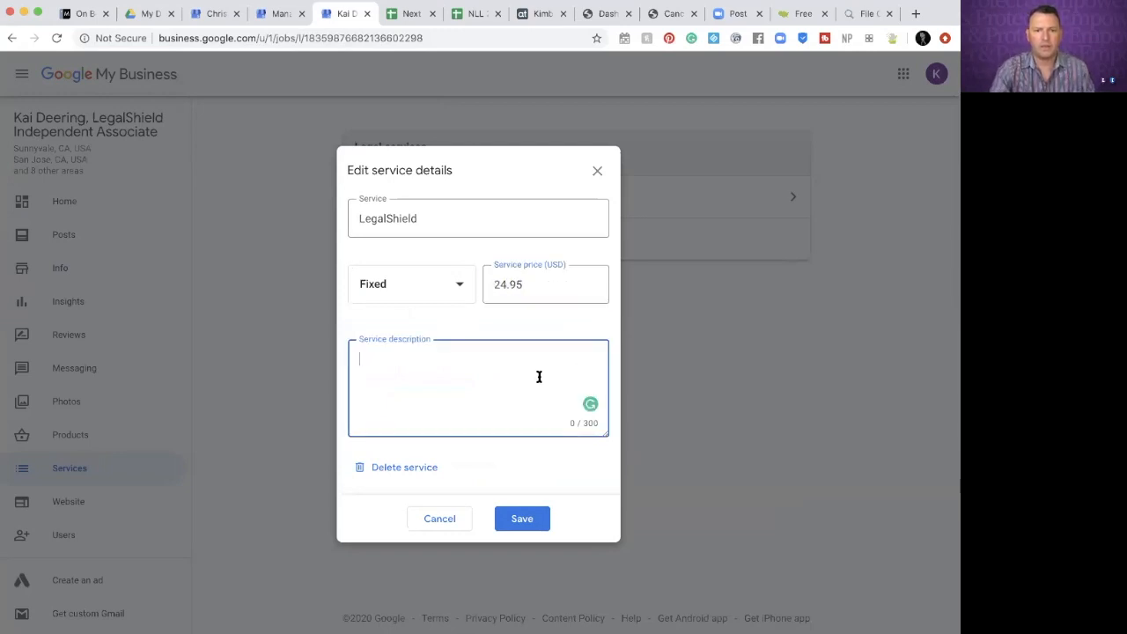
{"action": "left_click", "coordinate": [278, 16]}
{"action": "left_click", "coordinate": [343, 13]}
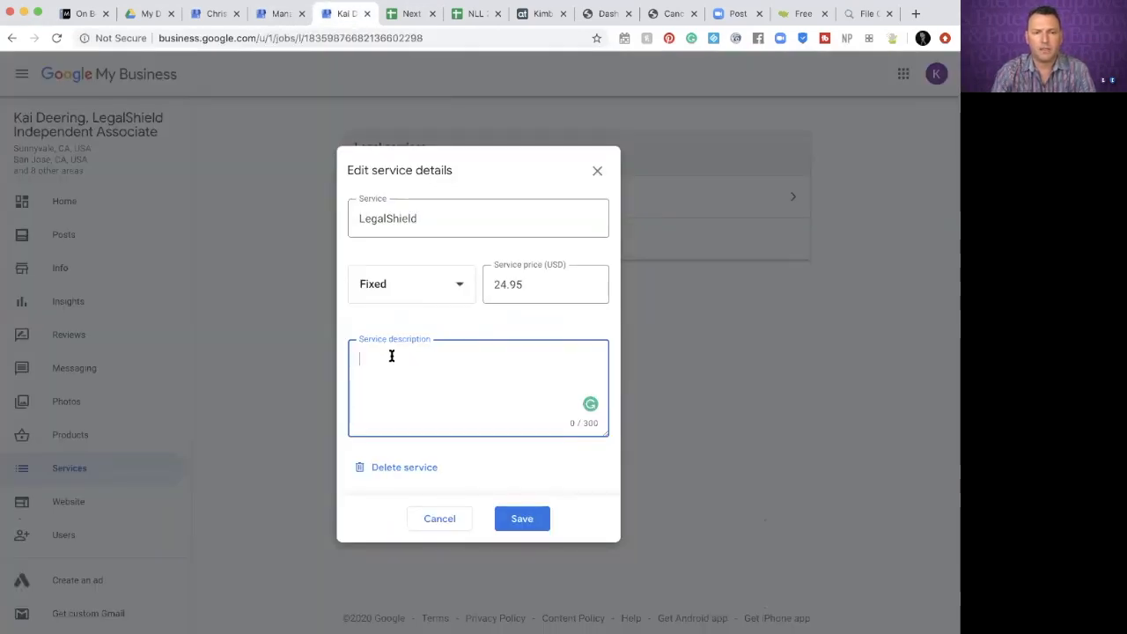
{"action": "type", "text": "Get peace of mind from top quality legal products and services for yourself and your family. With a LegalShield Legal Plan a qualified attorney will be there to assist you."}
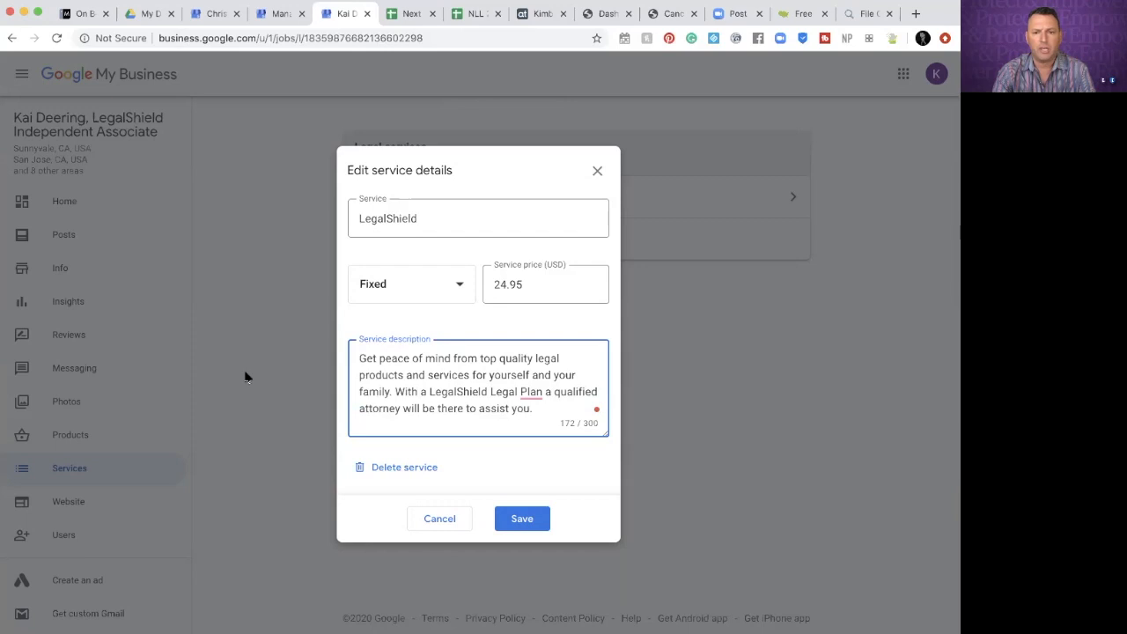
{"action": "left_click", "coordinate": [531, 519]}
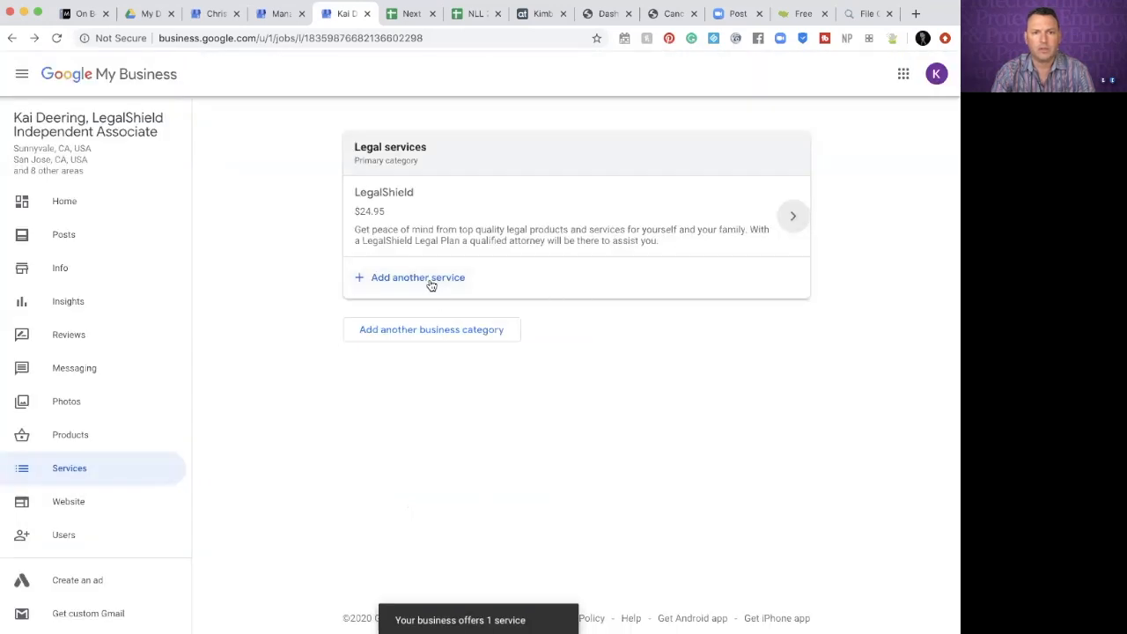
Add custom services 'IDShield for Individuals', 'IDShield for Families' and 'Small Business Owners Plan', then save
{"action": "left_click", "coordinate": [430, 284]}
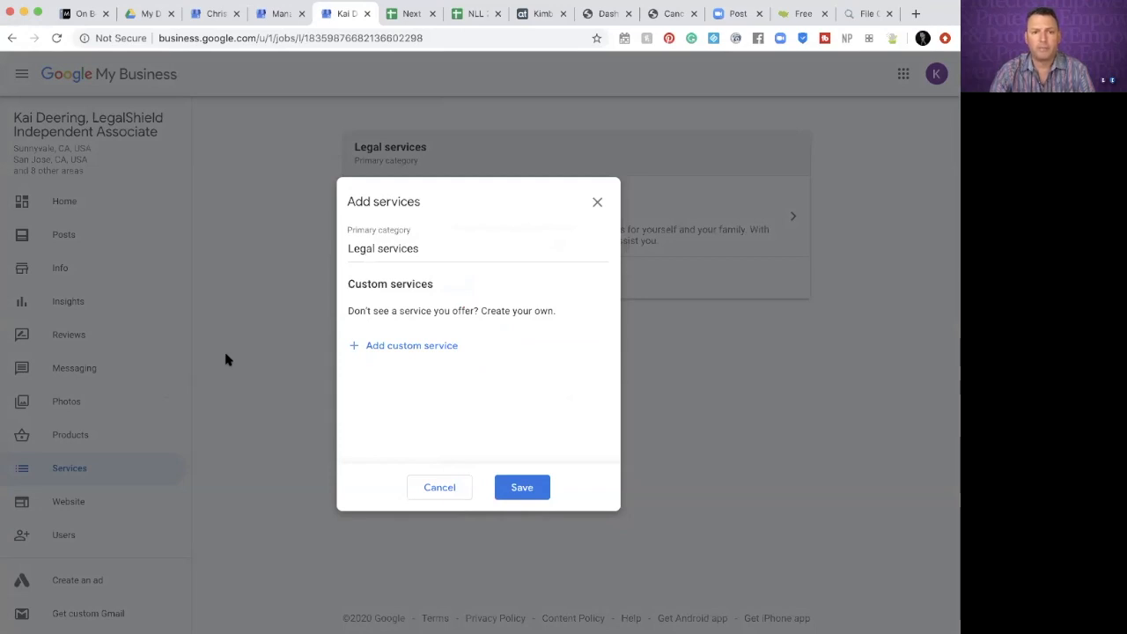
{"action": "left_click", "coordinate": [410, 347]}
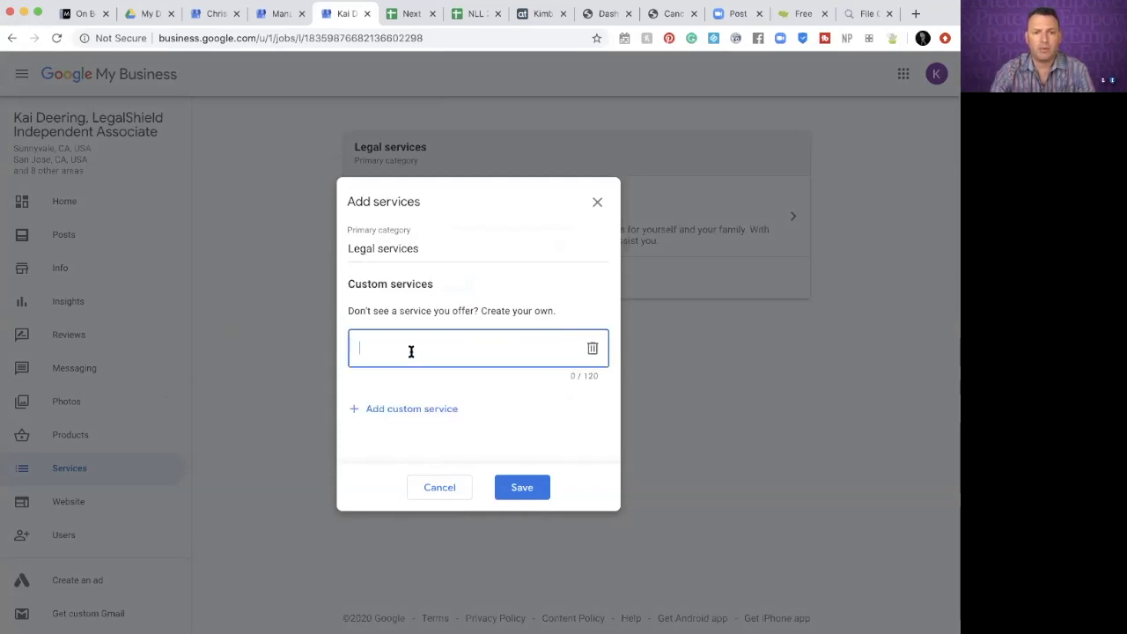
{"action": "type", "text": "IDS"}
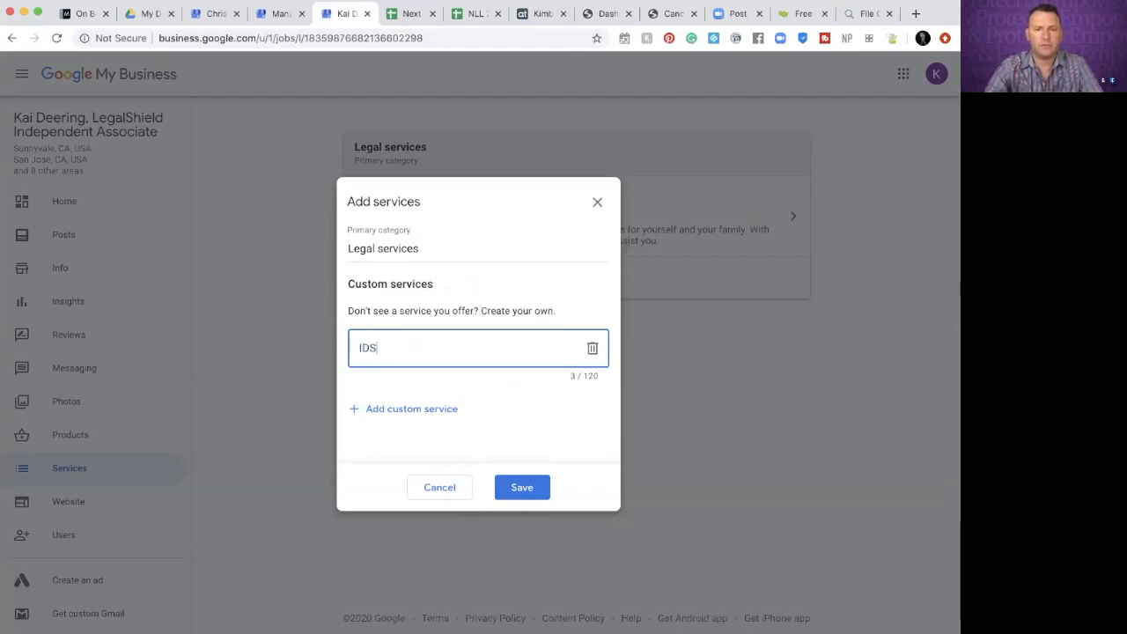
{"action": "type", "text": "Hield"}
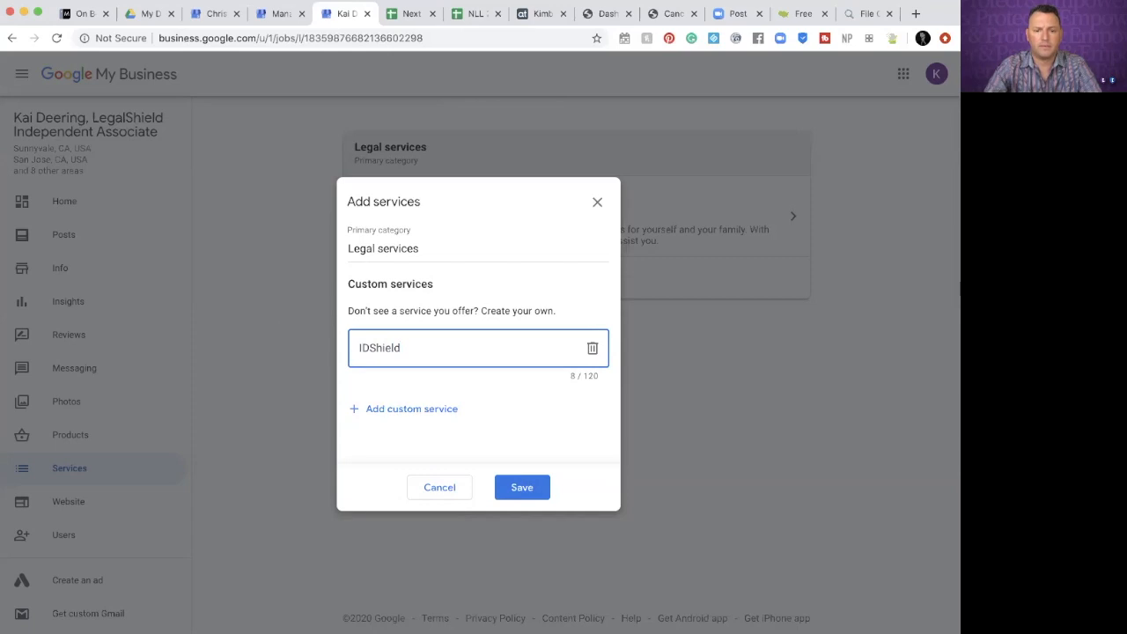
{"action": "type", "text": " for Individuals"}
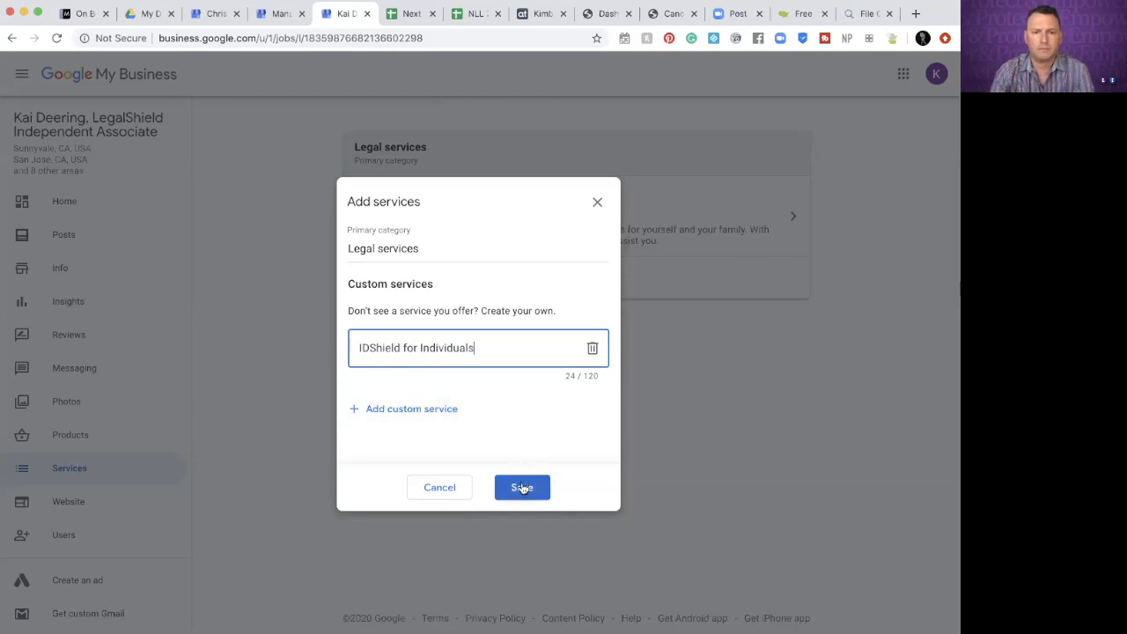
{"action": "left_click", "coordinate": [445, 410]}
{"action": "type", "text": "IDShield f"}
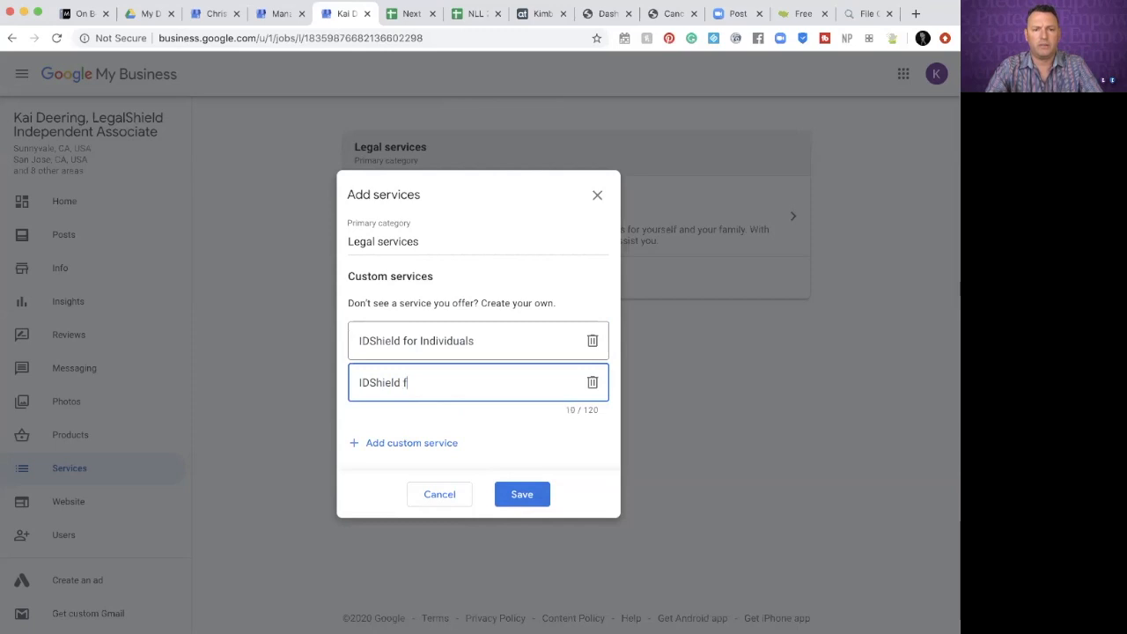
{"action": "type", "text": "or families"}
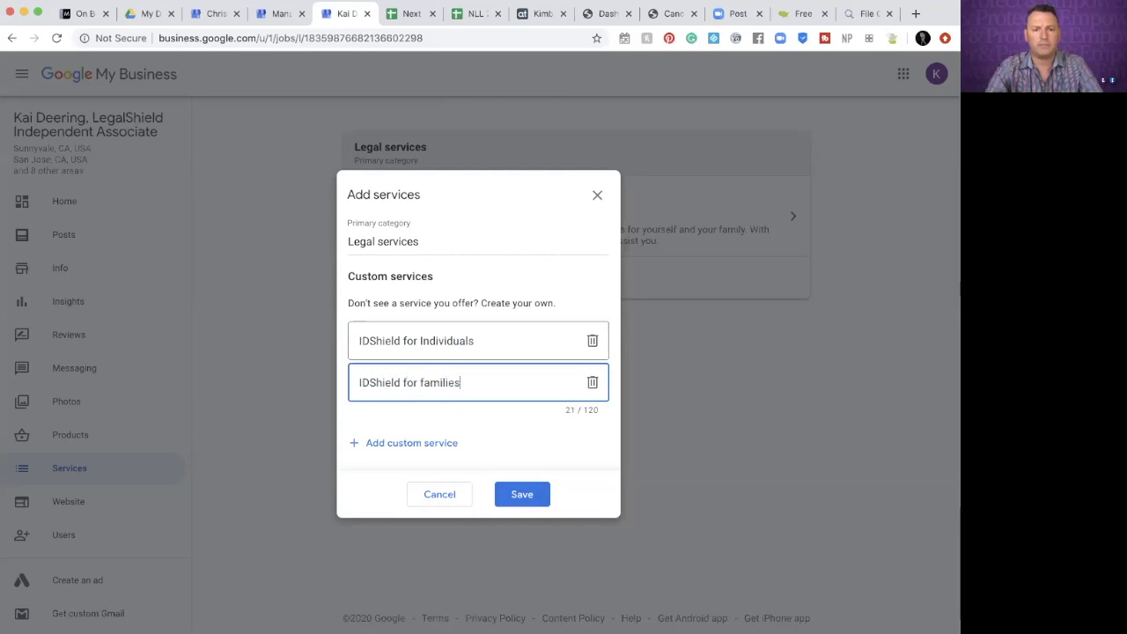
{"action": "key", "text": "BackSpace"}
{"action": "key", "text": "BackSpace"}
{"action": "key", "text": "BackSpace"}
{"action": "key", "text": "BackSpace"}
{"action": "key", "text": "BackSpace"}
{"action": "key", "text": "BackSpace"}
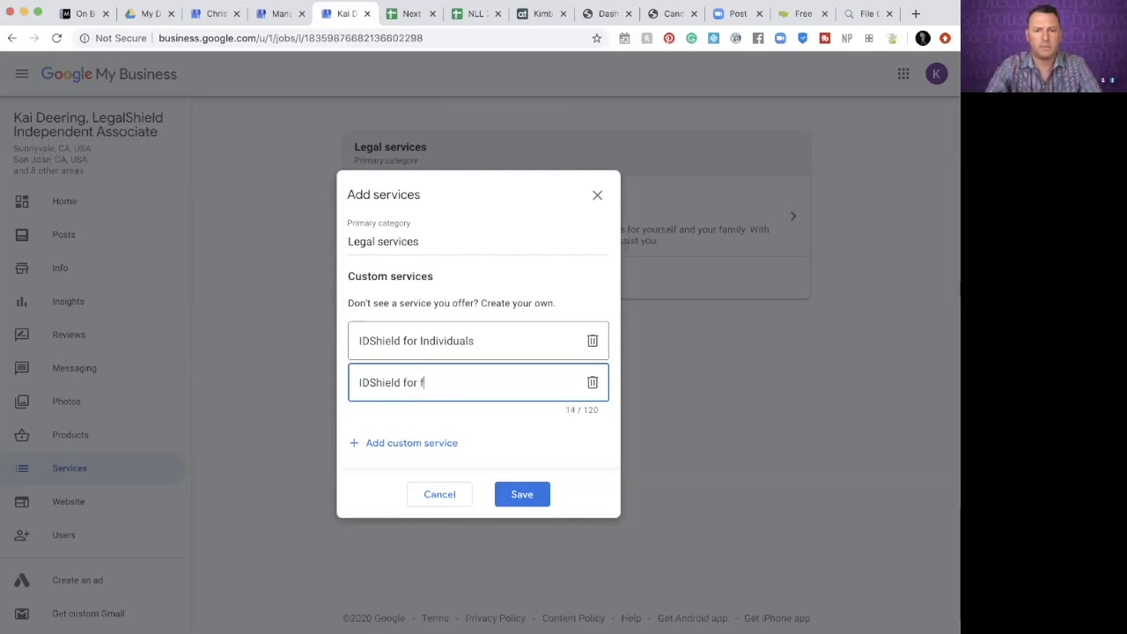
{"action": "type", "text": "Families"}
{"action": "left_click", "coordinate": [424, 445]}
{"action": "type", "text": "Small bus"}
{"action": "key", "text": "BackSpace"}
{"action": "key", "text": "BackSpace"}
{"action": "key", "text": "BackSpace"}
{"action": "type", "text": "Bsu"}
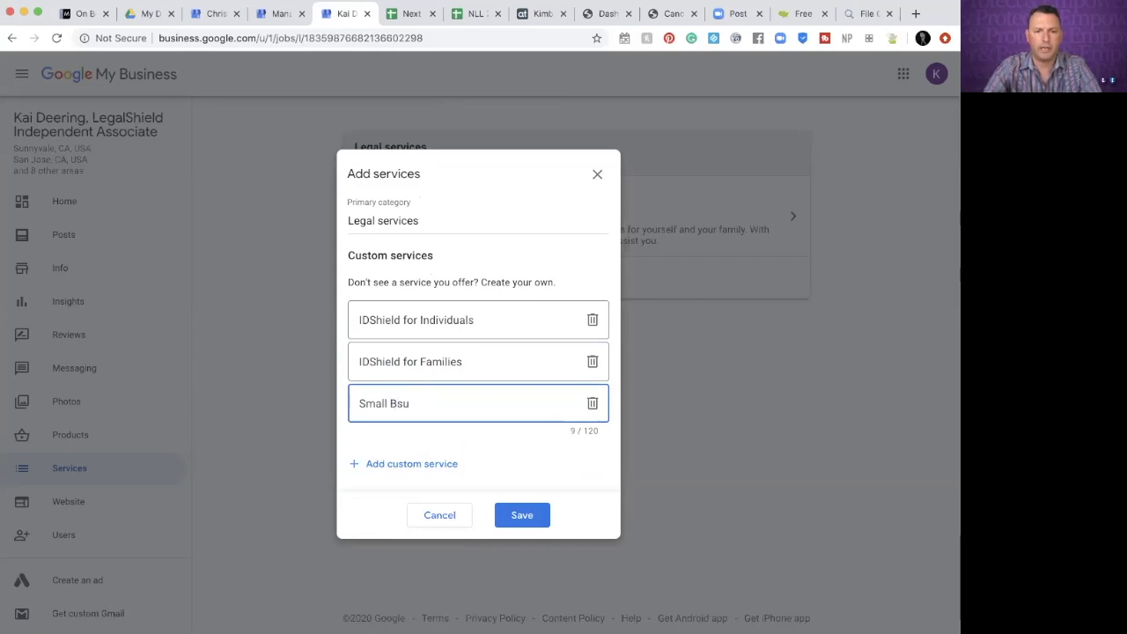
{"action": "type", "text": "einusiness Owners Plans"}
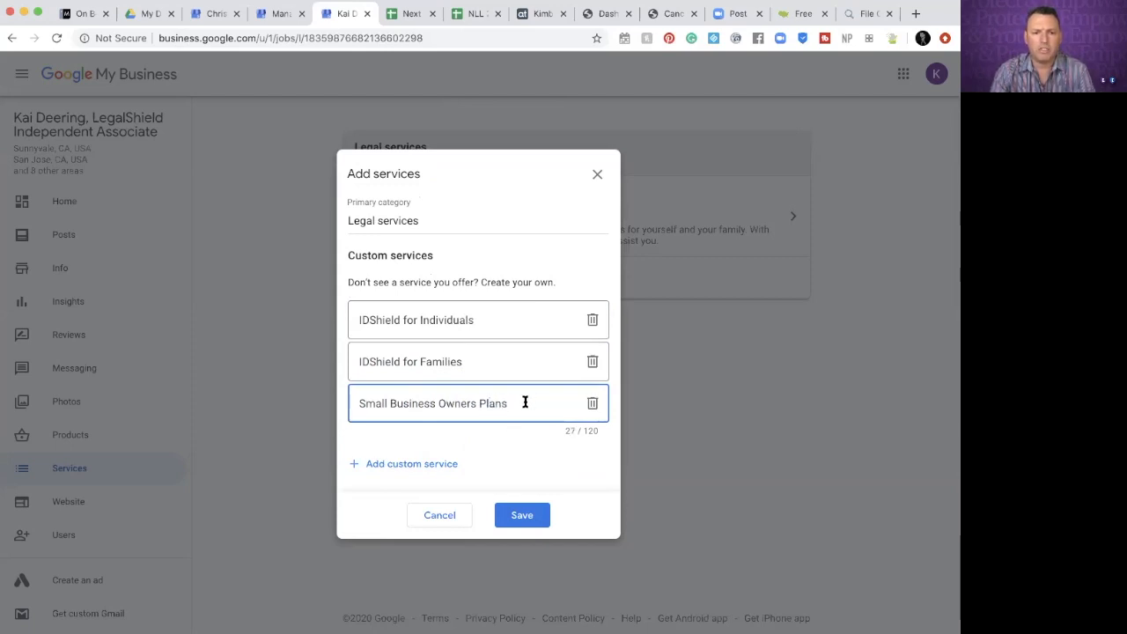
{"action": "left_click", "coordinate": [523, 514]}
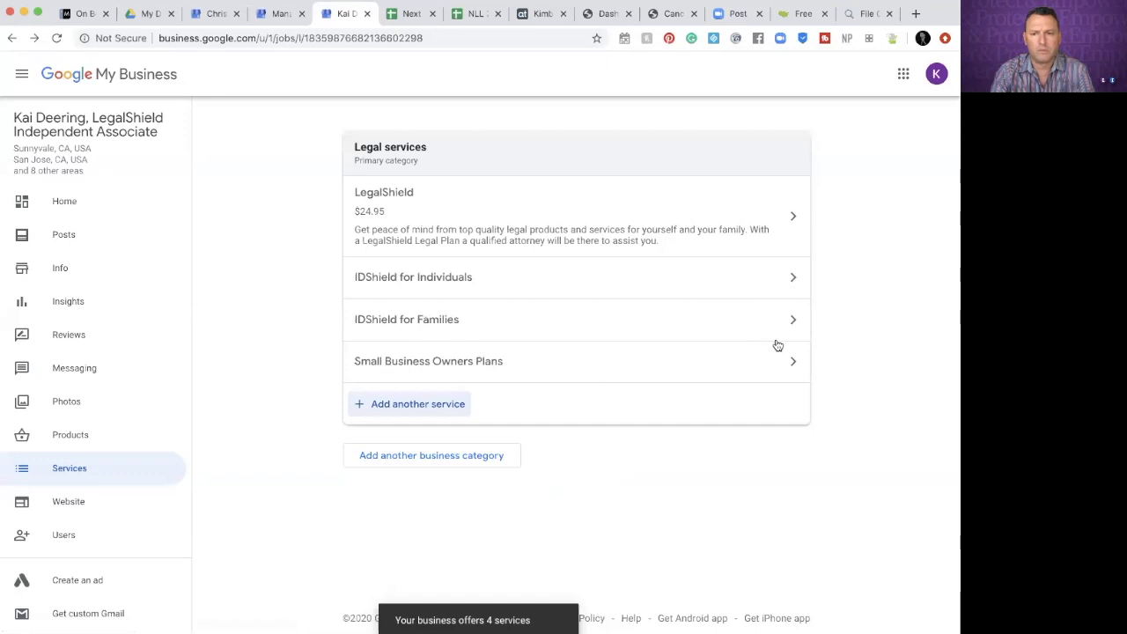
In Small Business Owners Plans, enter a From price of 39 and paste its description
{"action": "left_click", "coordinate": [794, 366]}
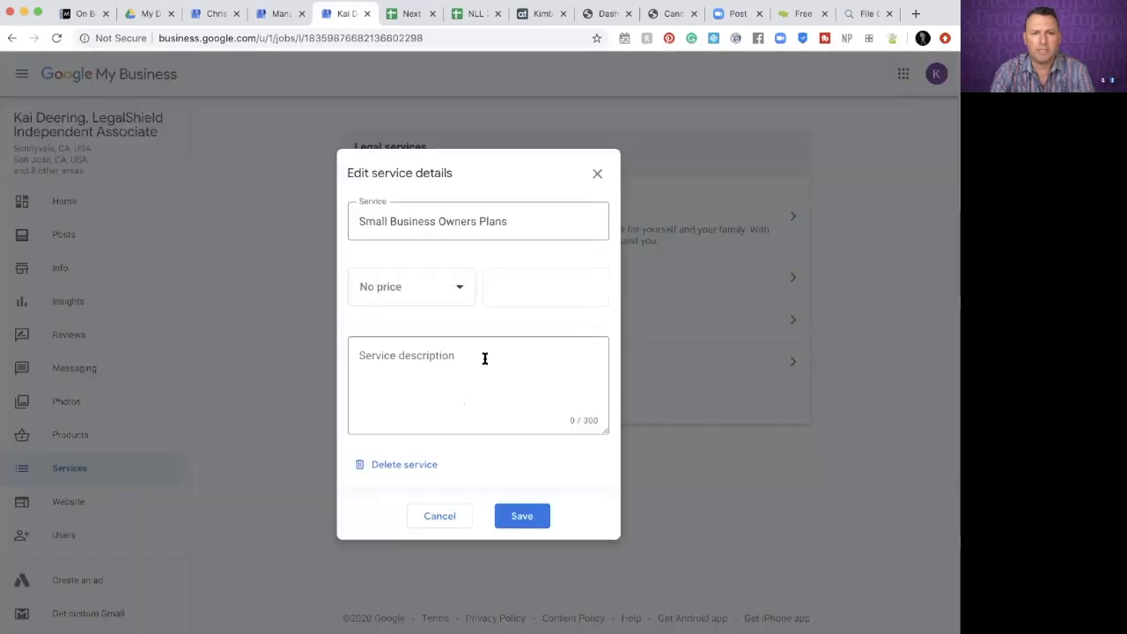
{"action": "left_click", "coordinate": [458, 286]}
{"action": "left_click", "coordinate": [401, 392]}
{"action": "left_click", "coordinate": [530, 284]}
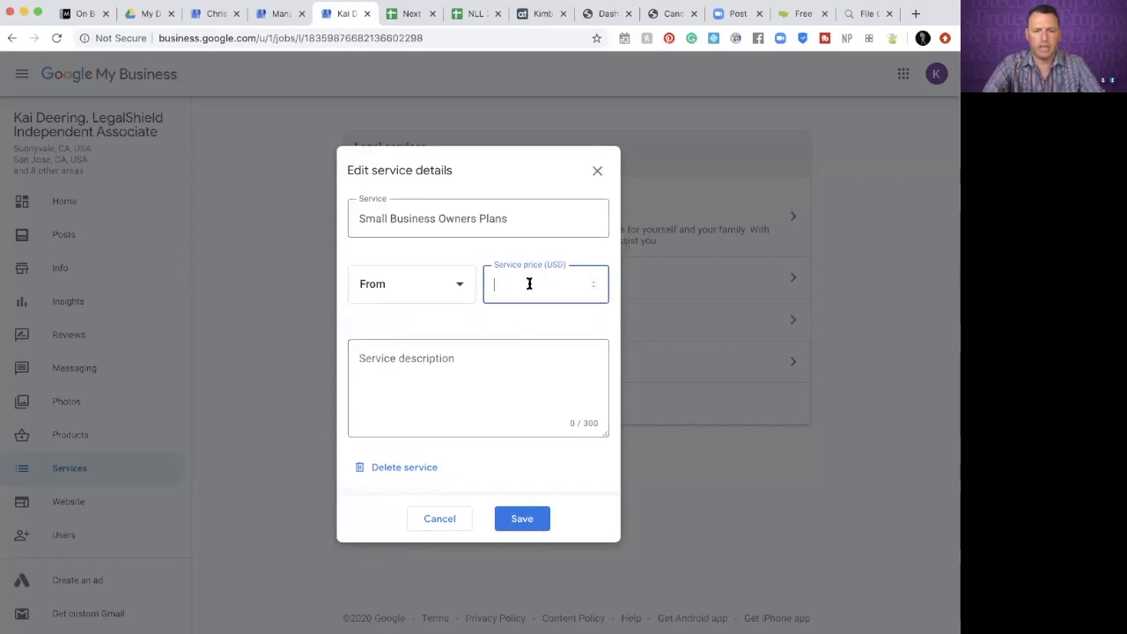
{"action": "type", "text": "39"}
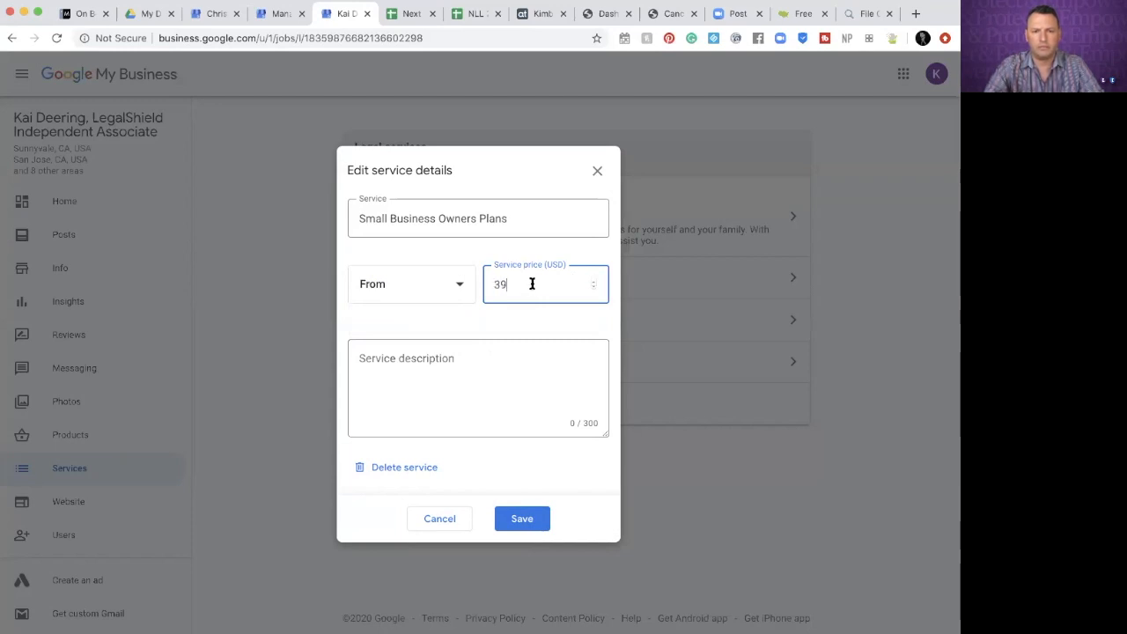
{"action": "key", "text": "Tab"}
{"action": "type", "text": "At LegalShield, small businesses benefit big. We believe every business should have access to legal coverage and every business should be able to afford it."}
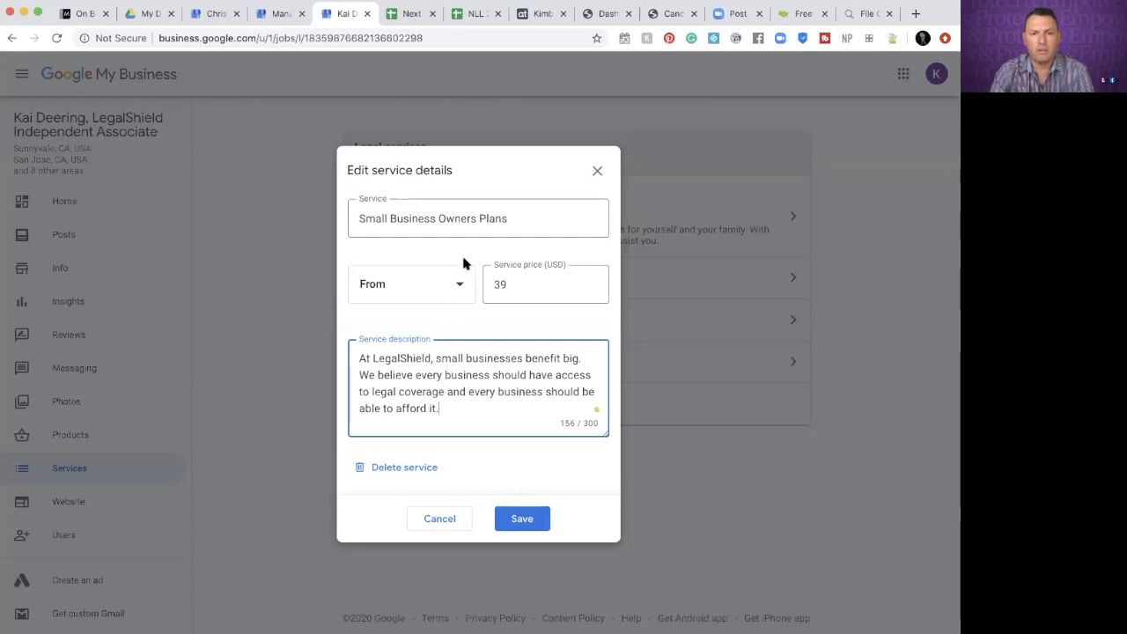
Change the price to Fixed 39, append '(Companies with 1-20 Employees)' to the name, and save
{"action": "left_click", "coordinate": [461, 291]}
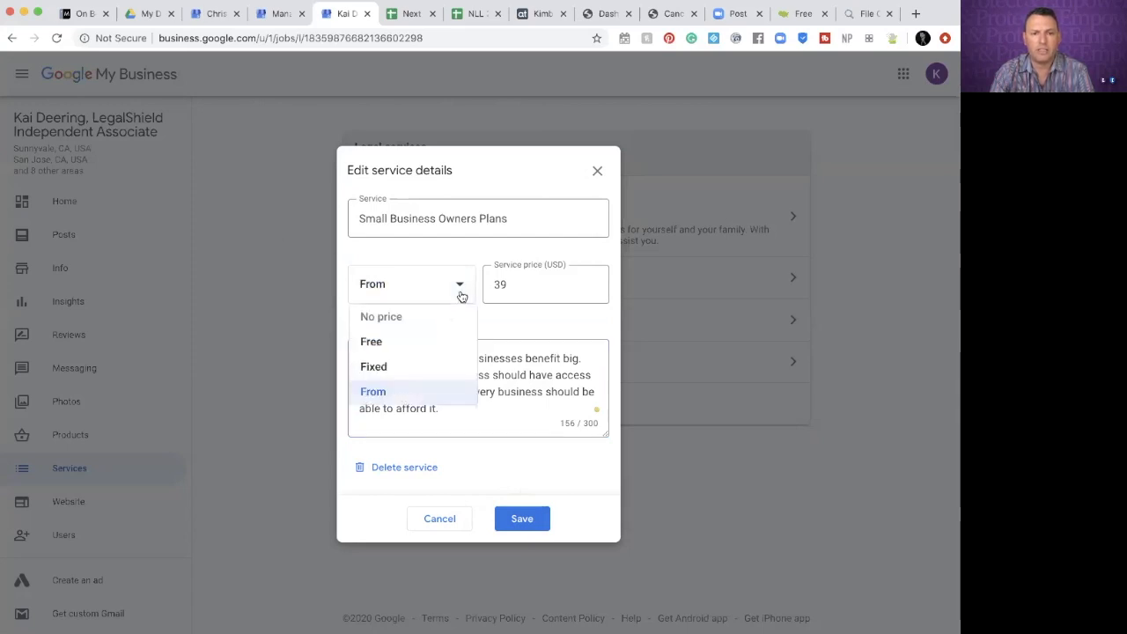
{"action": "left_click", "coordinate": [397, 368]}
{"action": "left_click", "coordinate": [547, 280]}
{"action": "type", "text": "39"}
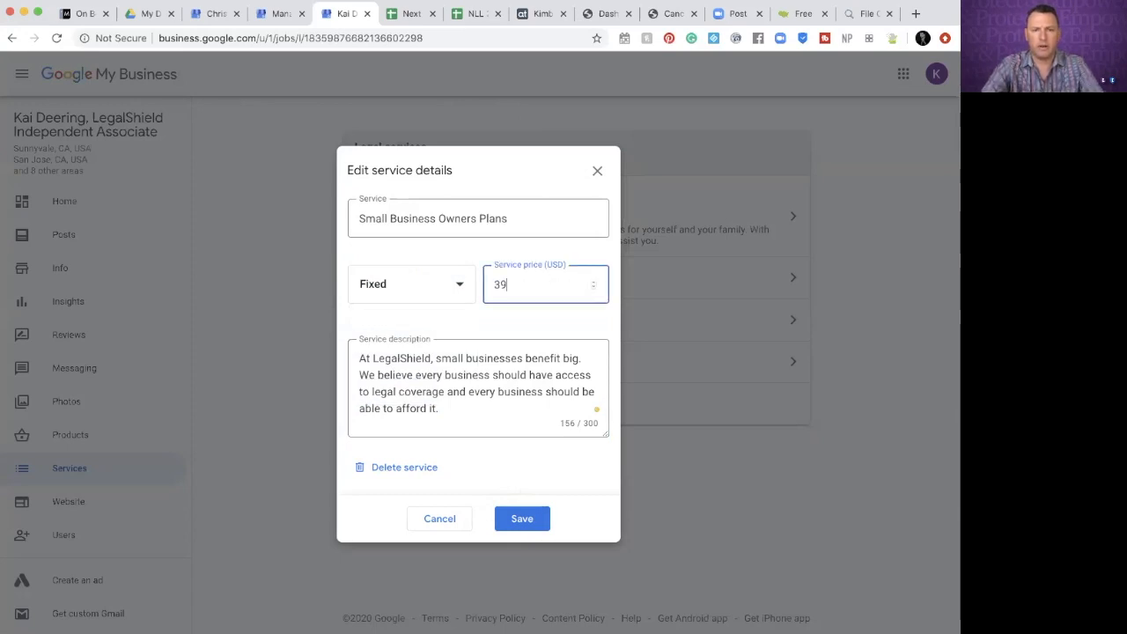
{"action": "left_click", "coordinate": [576, 219]}
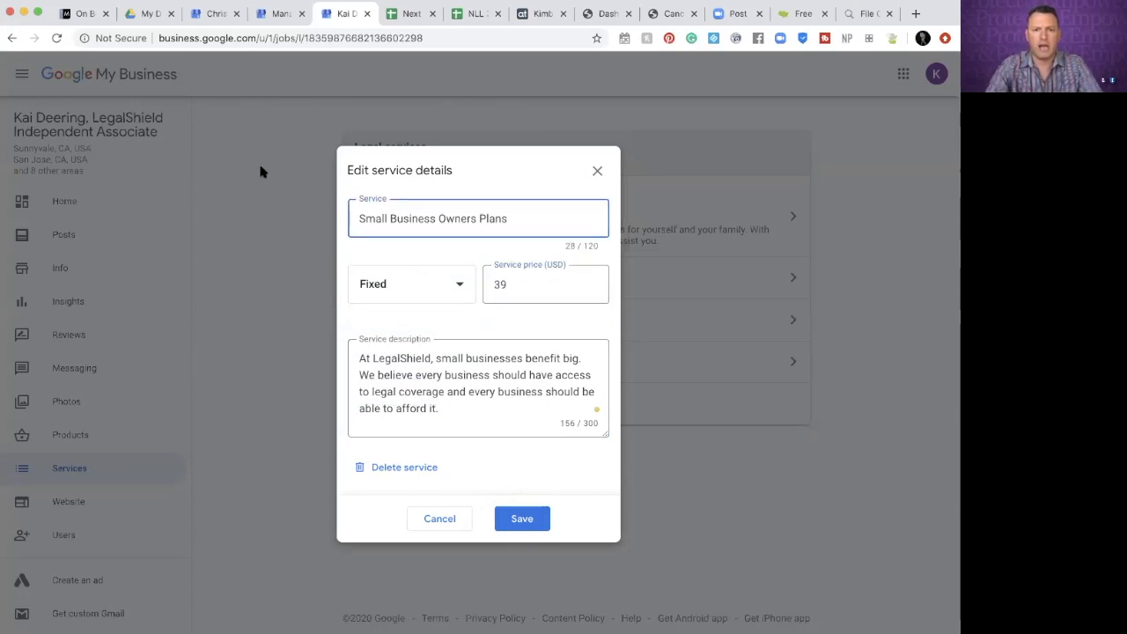
{"action": "left_click", "coordinate": [209, 13]}
{"action": "left_click", "coordinate": [343, 13]}
{"action": "type", "text": "("}
{"action": "type", "text": "Companies with 1-20 Employees"}
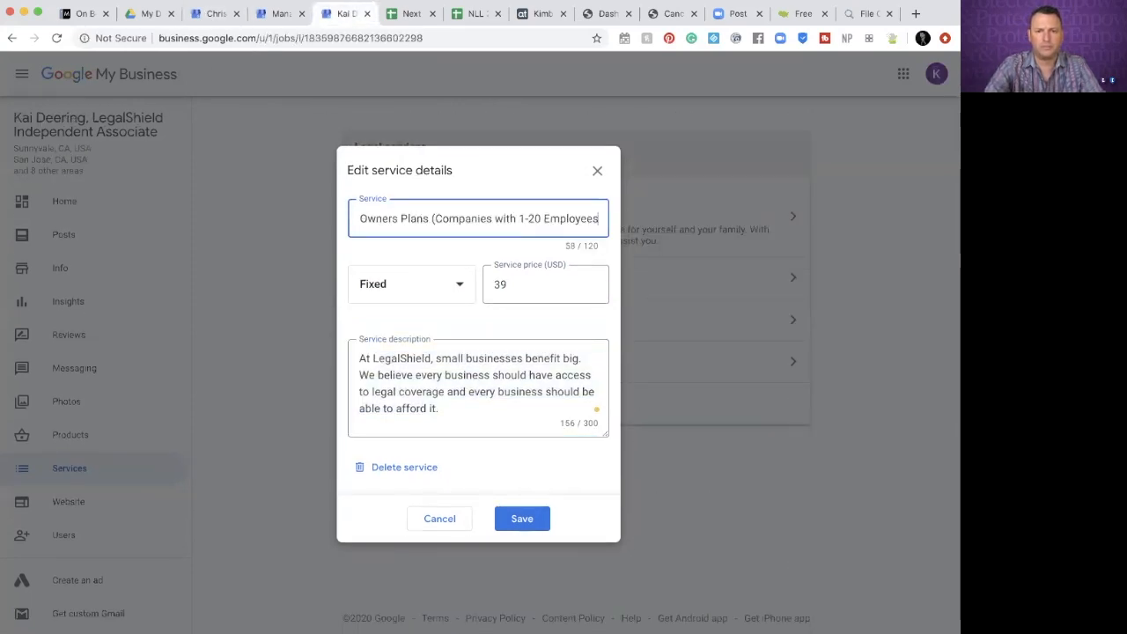
{"action": "type", "text": ")"}
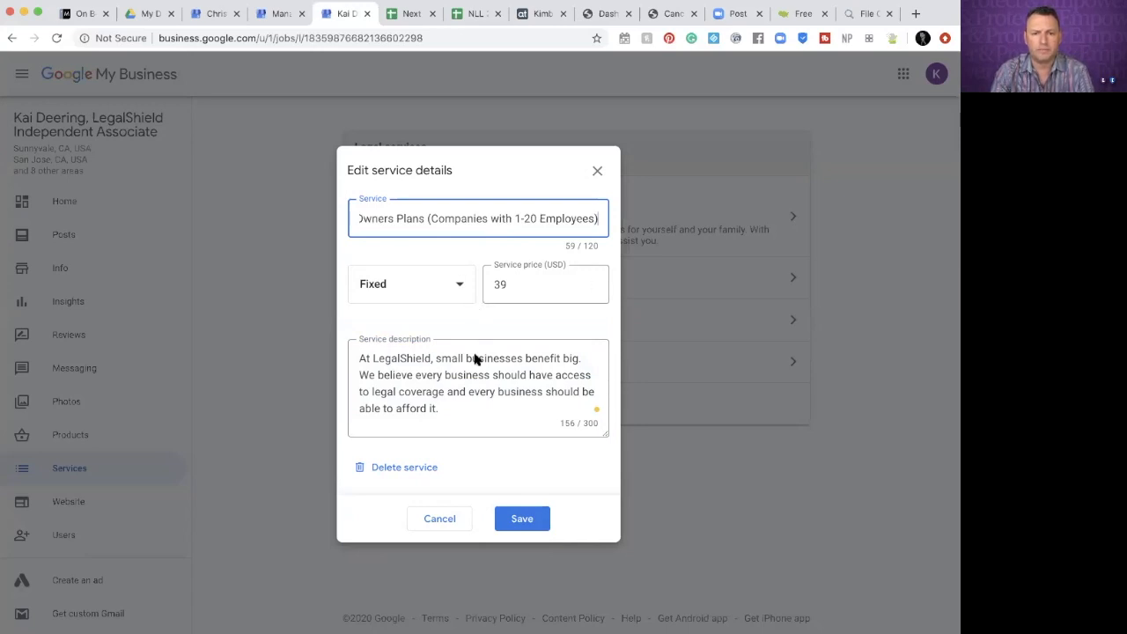
{"action": "left_click", "coordinate": [523, 520]}
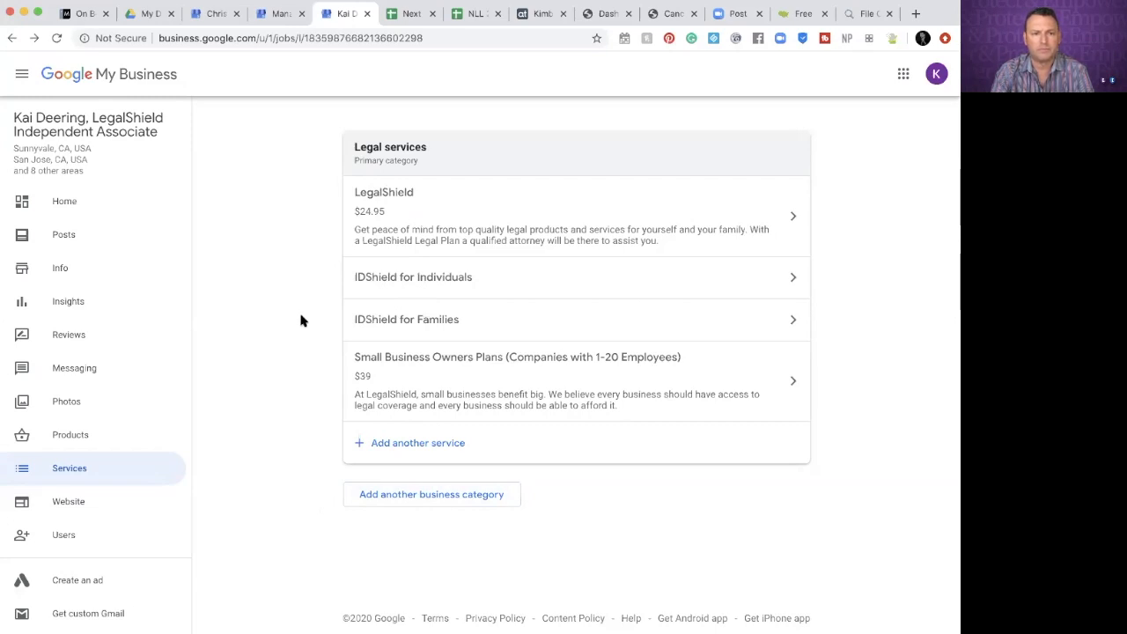
On the Info page, add an opening date of January 10, 2001
{"action": "left_click", "coordinate": [68, 272]}
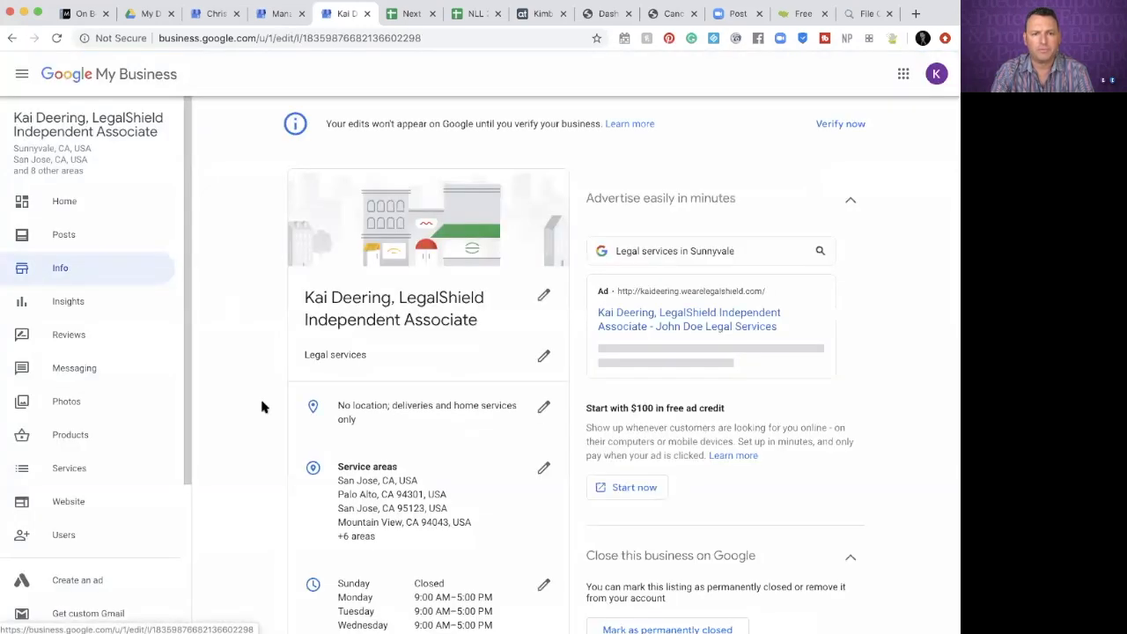
{"action": "scroll", "coordinate": [270, 506], "scroll_direction": "down", "scroll_amount": 3}
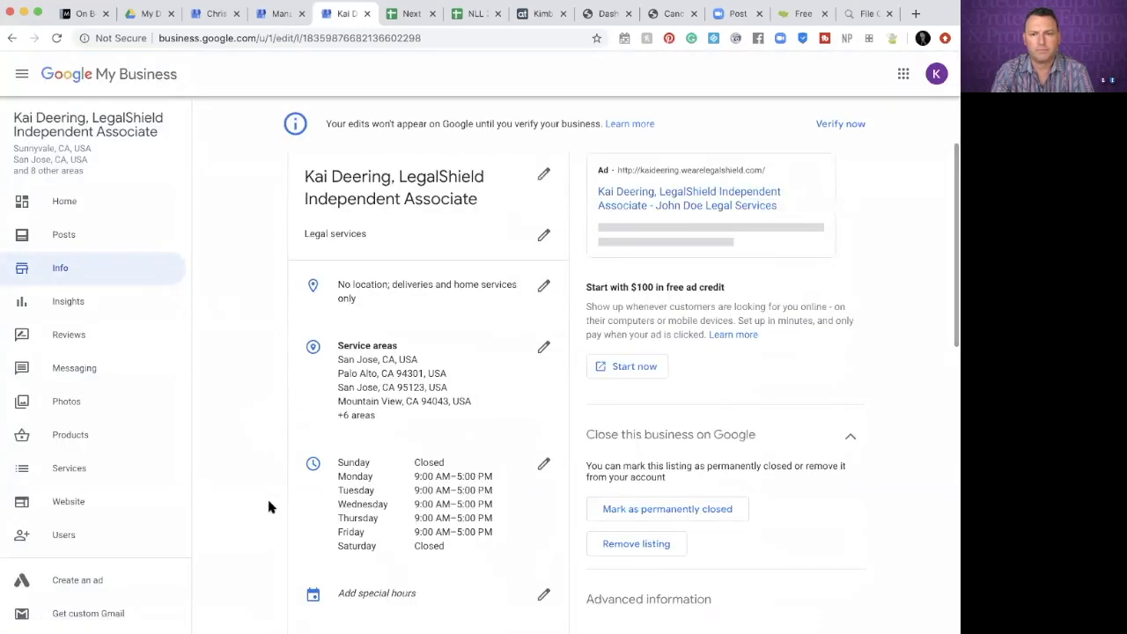
{"action": "scroll", "coordinate": [269, 506], "scroll_direction": "down", "scroll_amount": 4}
{"action": "scroll", "coordinate": [269, 506], "scroll_direction": "down", "scroll_amount": 6}
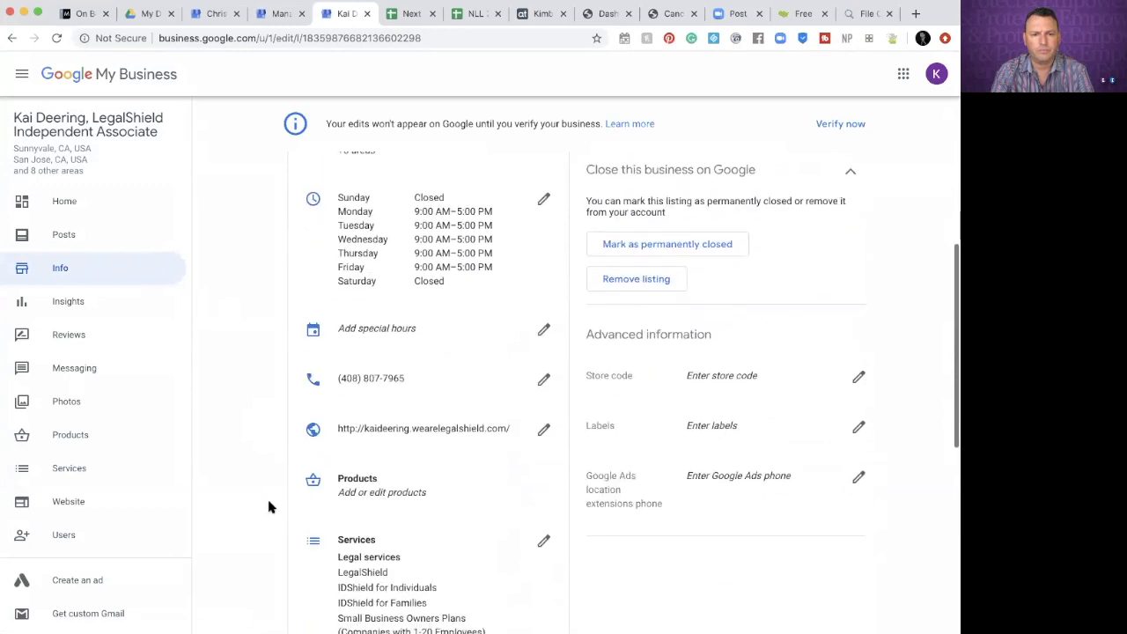
{"action": "scroll", "coordinate": [270, 506], "scroll_direction": "down", "scroll_amount": 4}
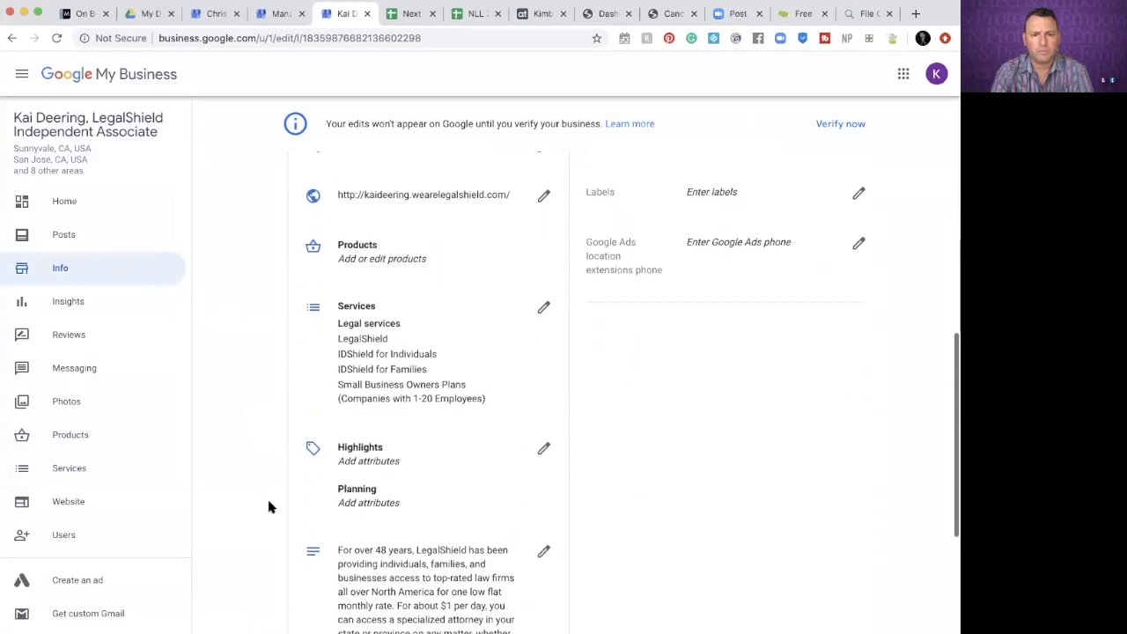
{"action": "scroll", "coordinate": [269, 506], "scroll_direction": "down", "scroll_amount": 4}
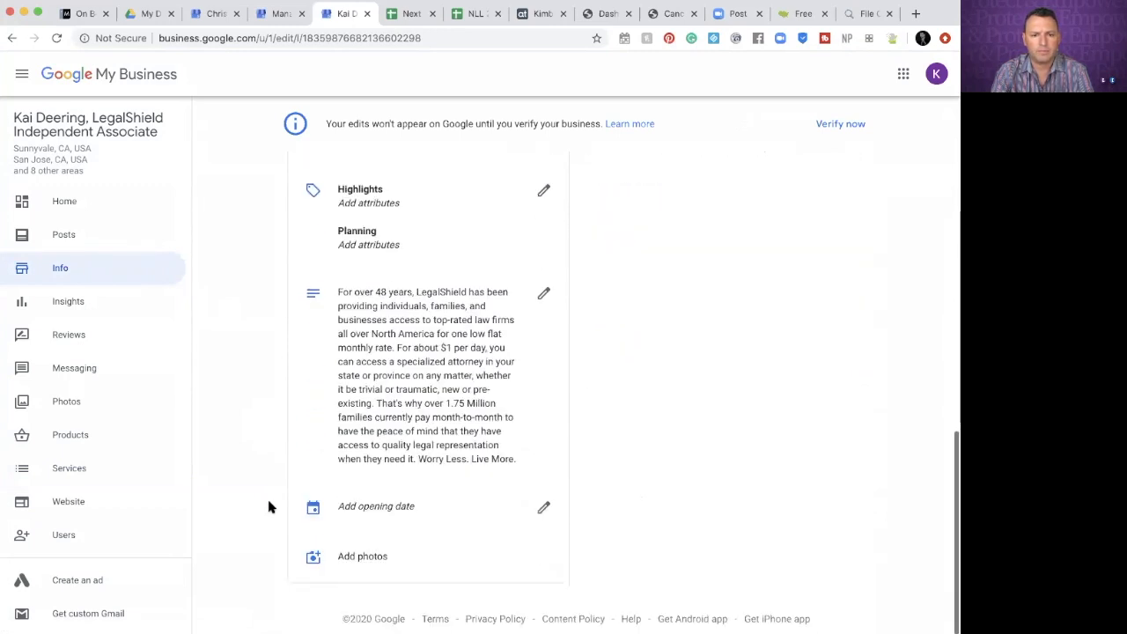
{"action": "left_click", "coordinate": [379, 508]}
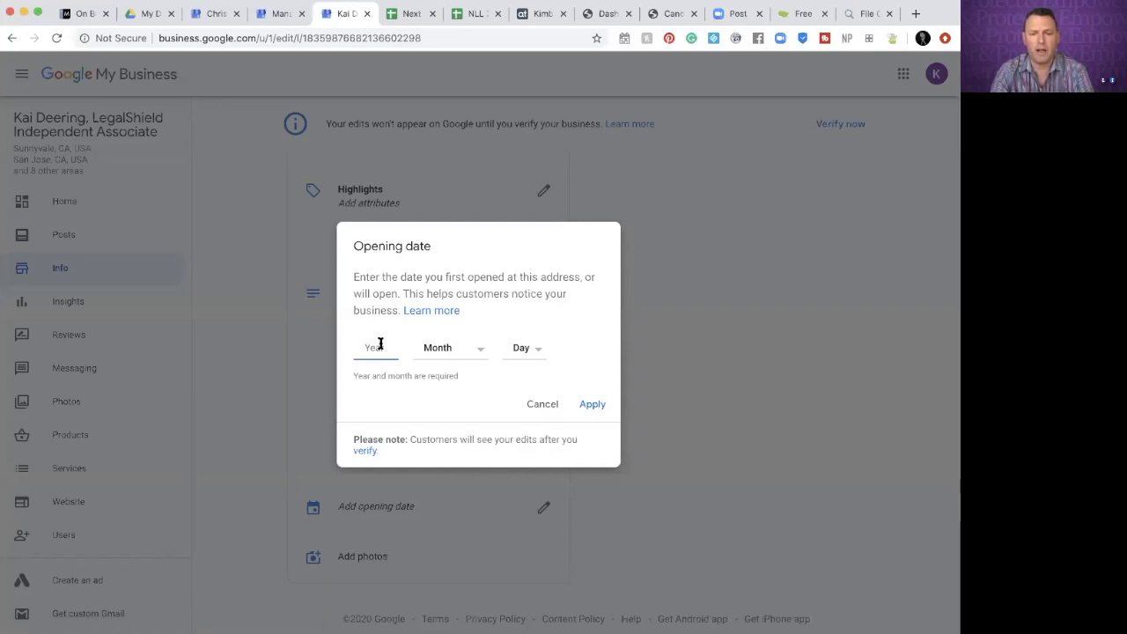
{"action": "type", "text": "2001"}
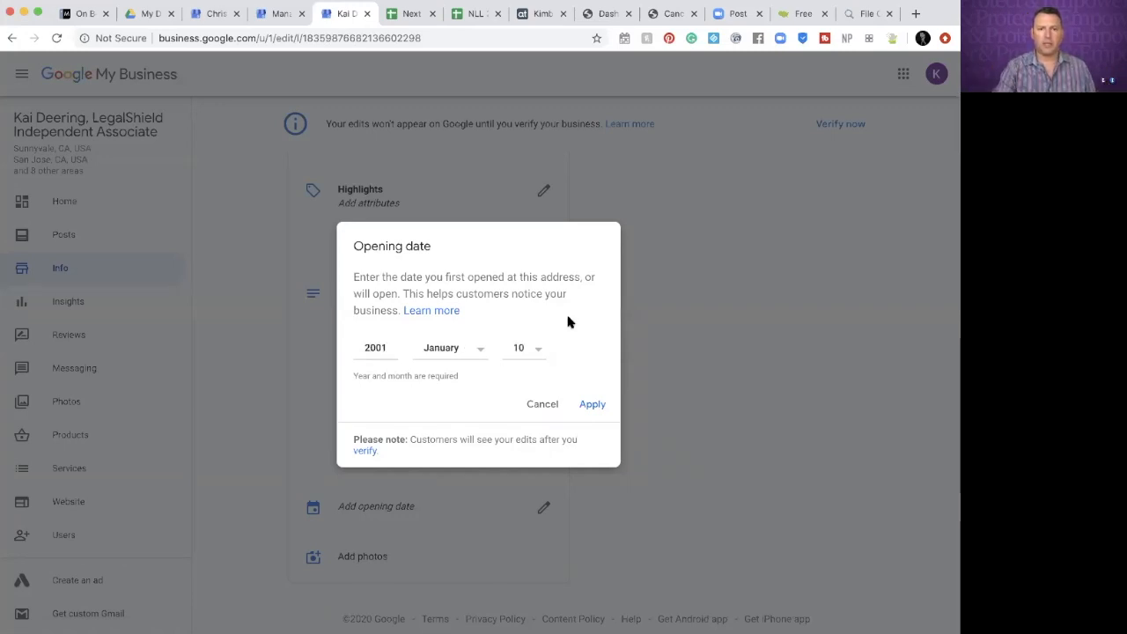
{"action": "left_click", "coordinate": [592, 404]}
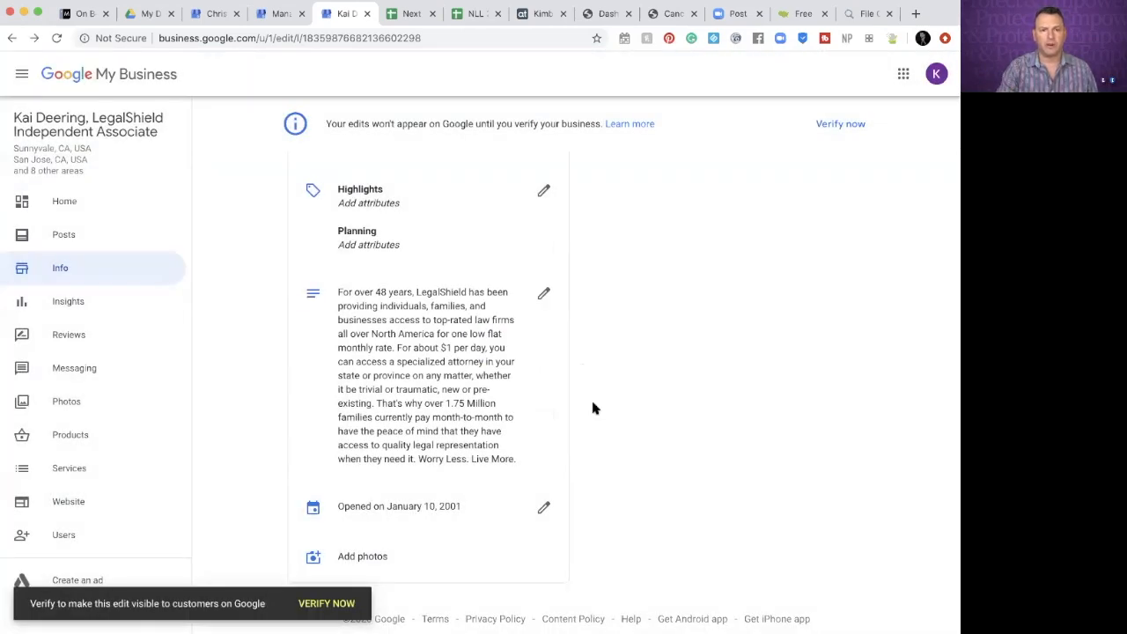
{"action": "left_click", "coordinate": [379, 555]}
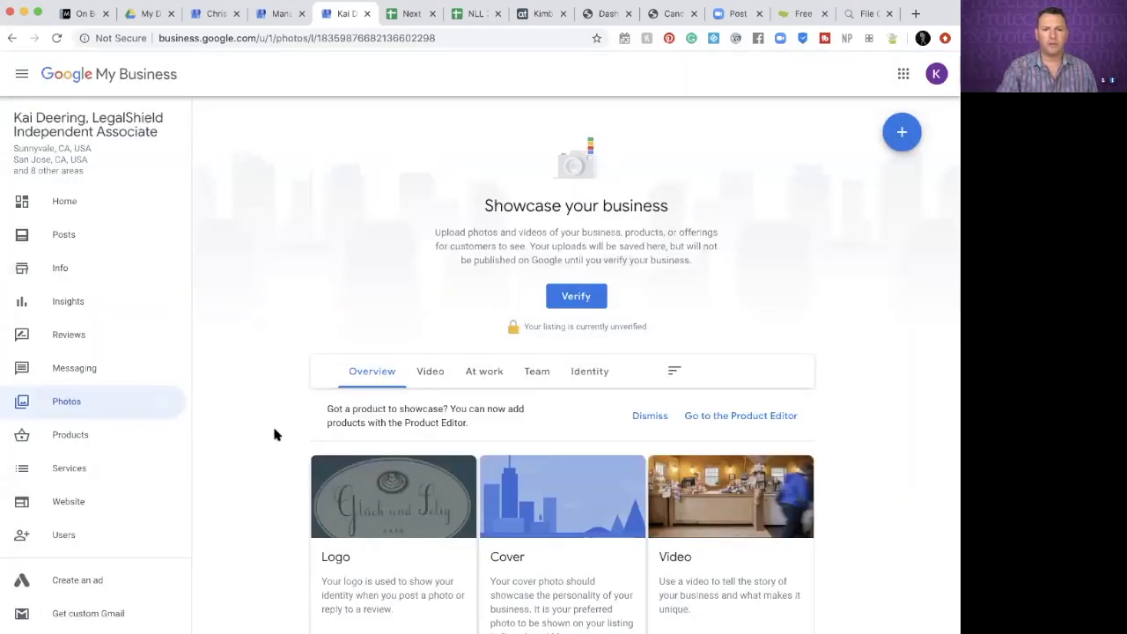
Upload Untitled design.png from the Desktop as the logo image
{"action": "scroll", "coordinate": [274, 432], "scroll_direction": "down", "scroll_amount": 3}
{"action": "scroll", "coordinate": [273, 433], "scroll_direction": "down", "scroll_amount": 1}
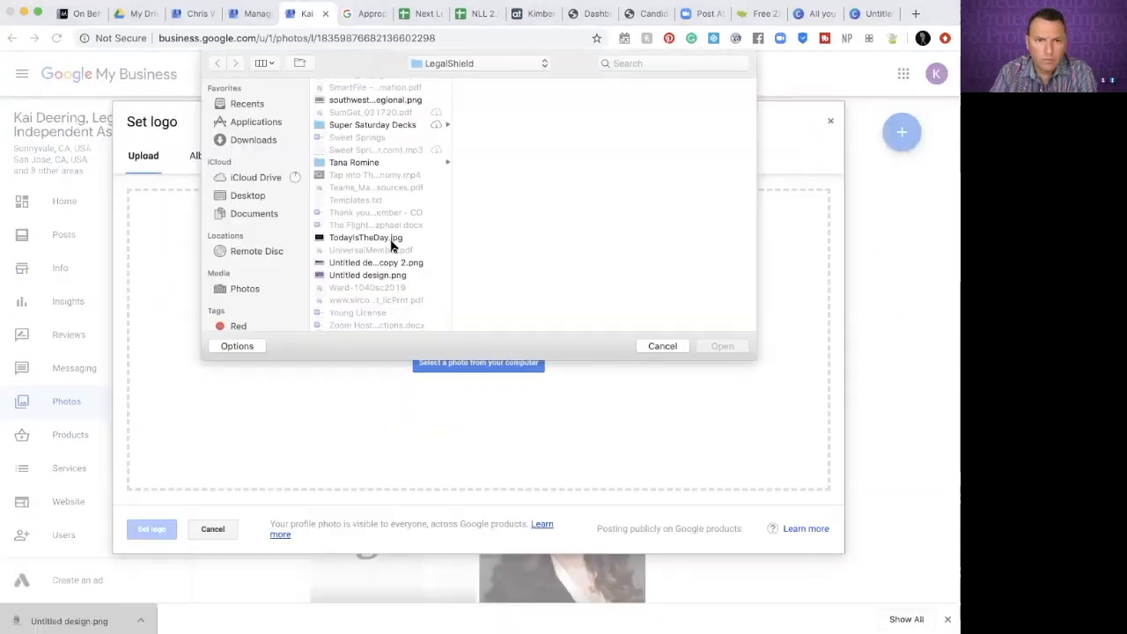
{"action": "left_click", "coordinate": [231, 194]}
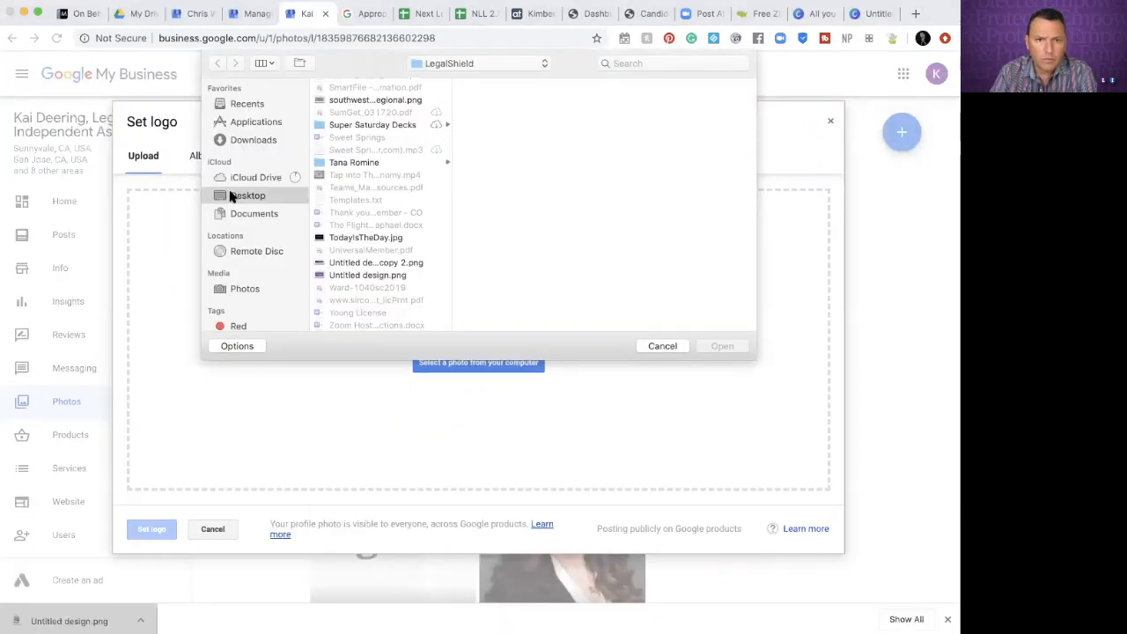
{"action": "scroll", "coordinate": [369, 221], "scroll_direction": "down", "scroll_amount": 5}
{"action": "scroll", "coordinate": [370, 218], "scroll_direction": "up", "scroll_amount": 2}
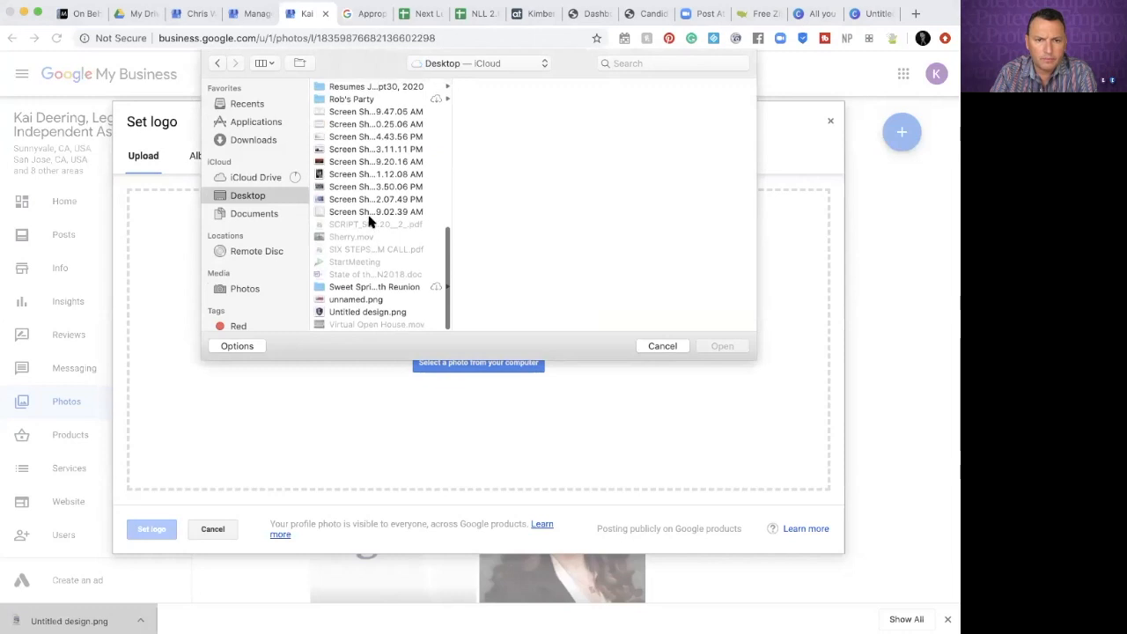
{"action": "left_click", "coordinate": [361, 314]}
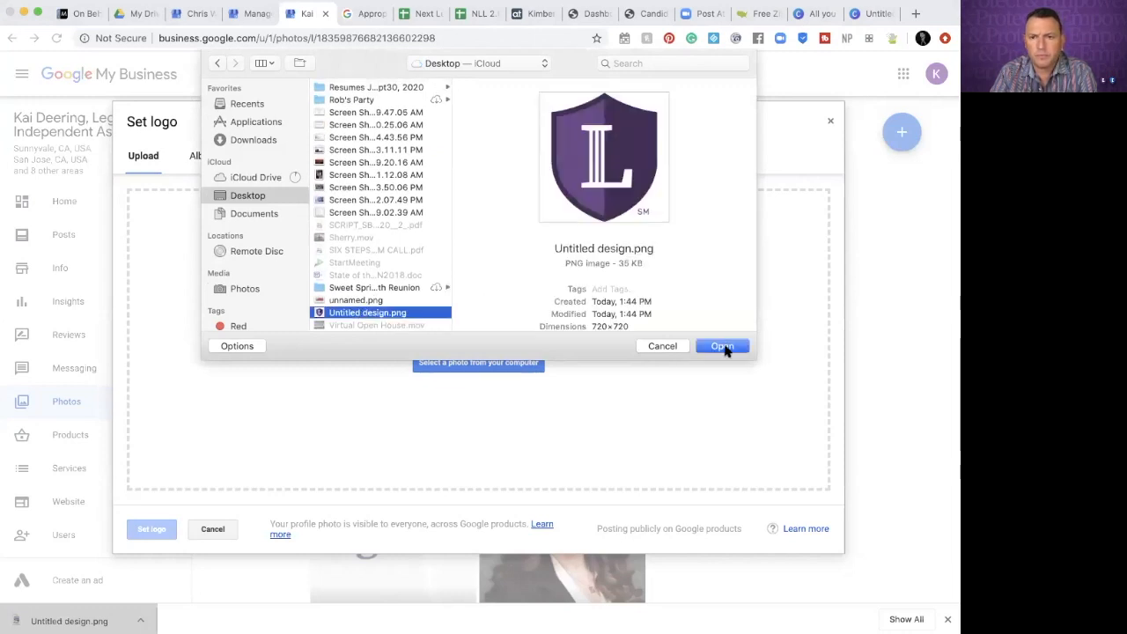
{"action": "left_click", "coordinate": [724, 347]}
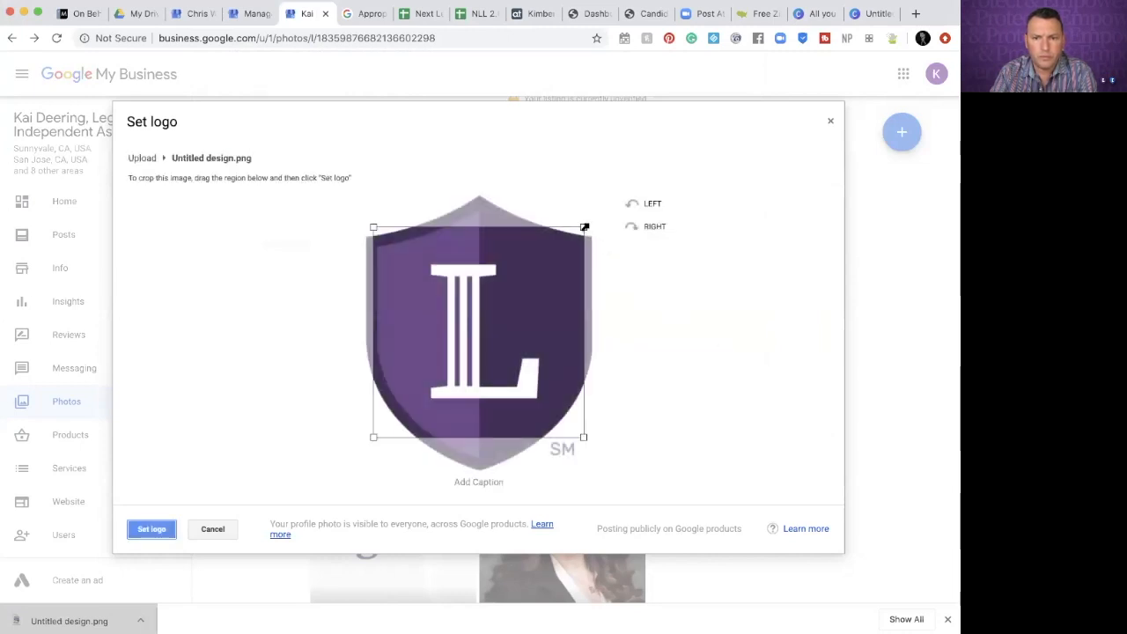
Resize the crop to fit the whole purple shield and set it as the logo
{"action": "left_click_drag", "start_coordinate": [586, 228], "coordinate": [618, 193]}
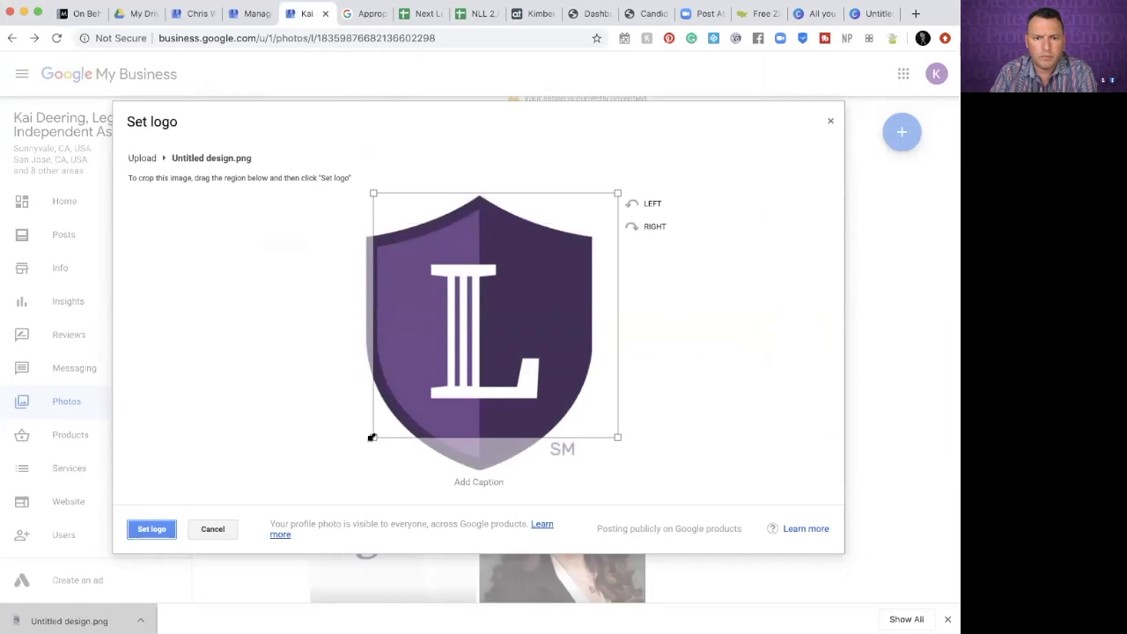
{"action": "left_click_drag", "start_coordinate": [372, 435], "coordinate": [289, 502]}
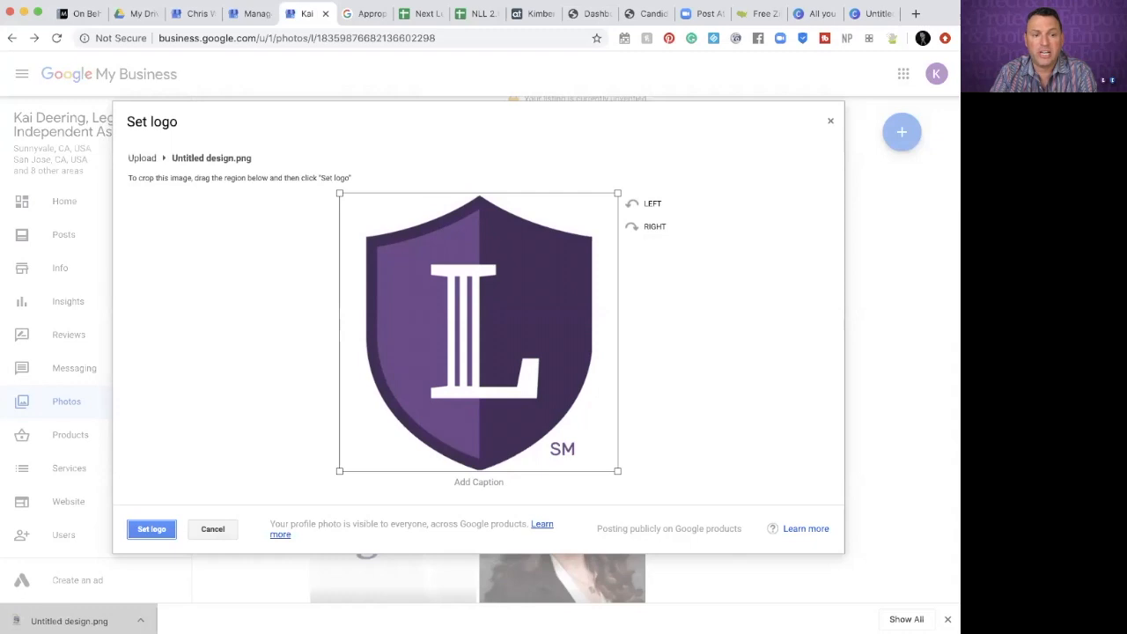
{"action": "left_click", "coordinate": [150, 531]}
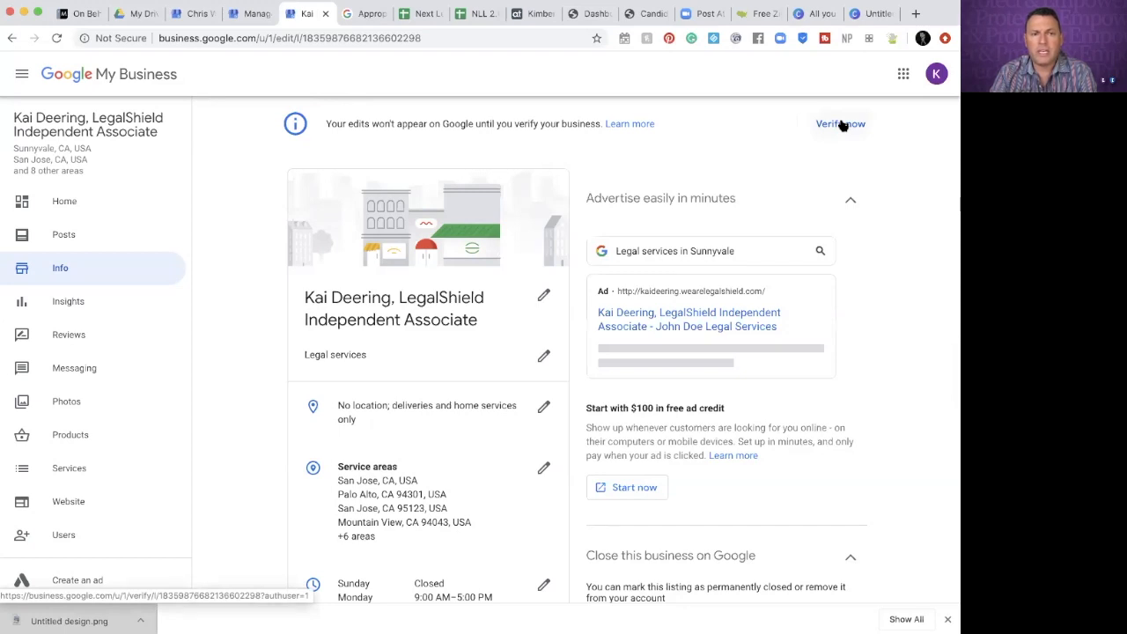
{"action": "left_click", "coordinate": [841, 124]}
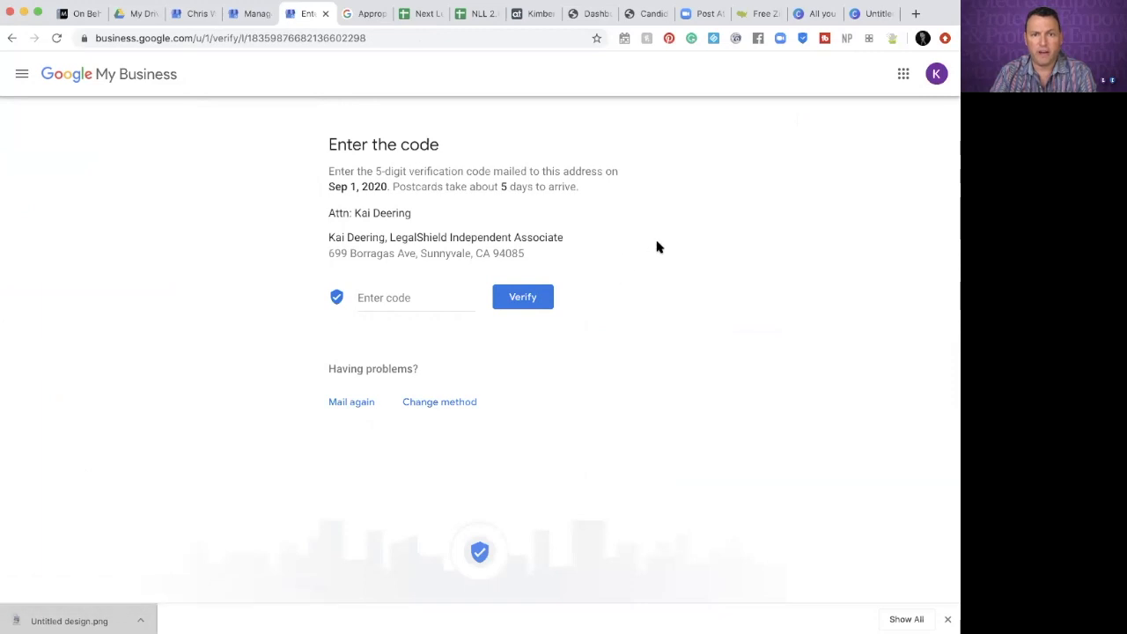
{"action": "left_click", "coordinate": [245, 15]}
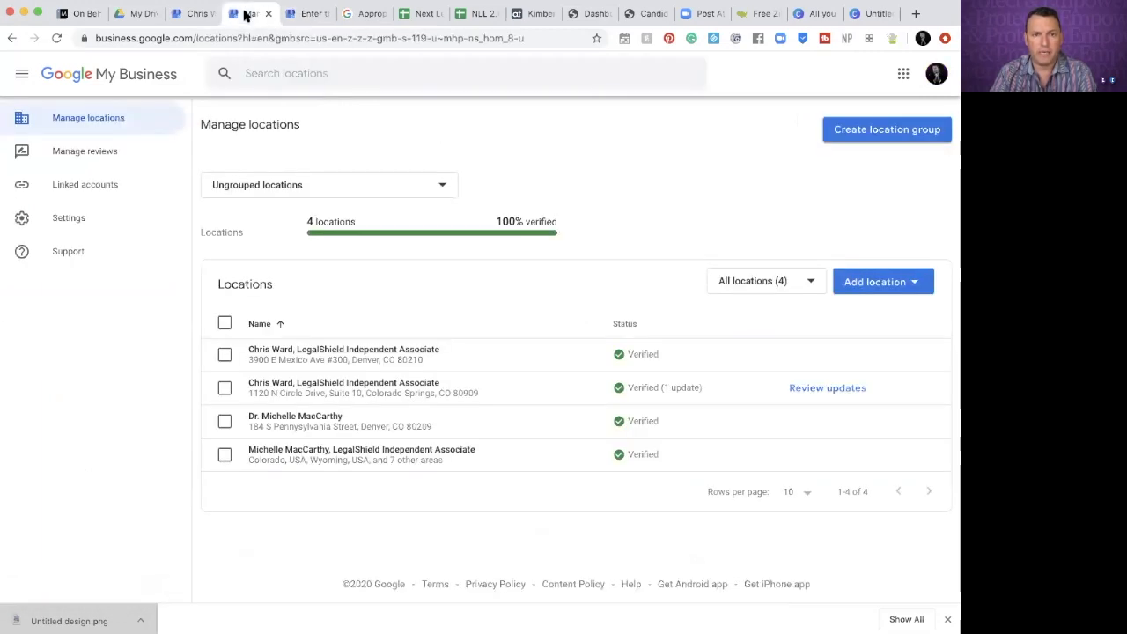
{"action": "left_click", "coordinate": [306, 14]}
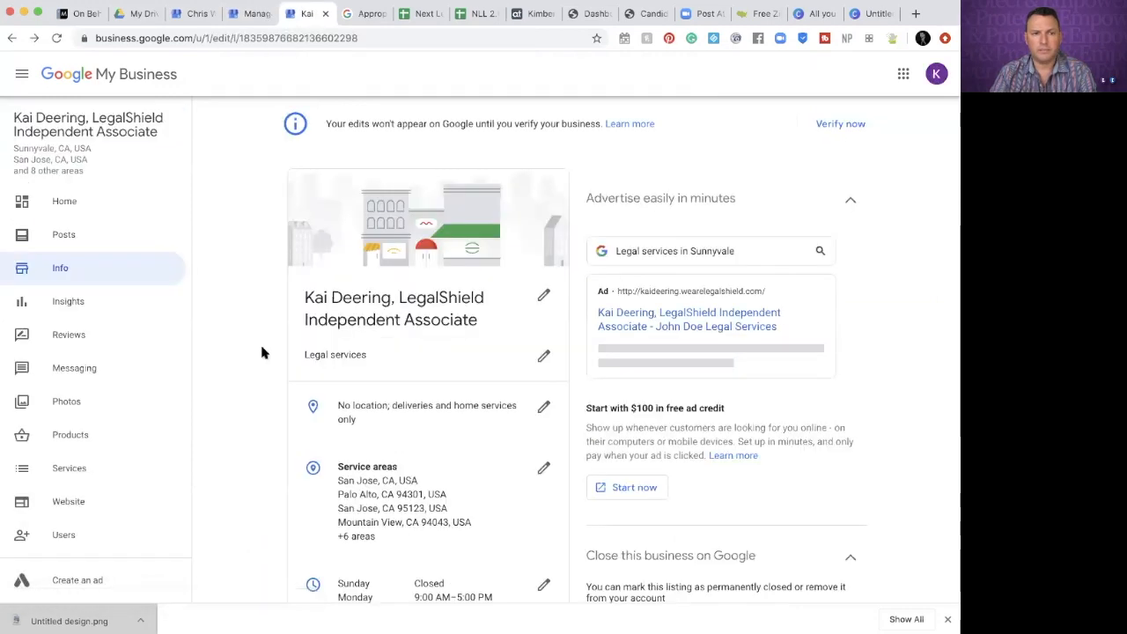
{"action": "left_click", "coordinate": [66, 237]}
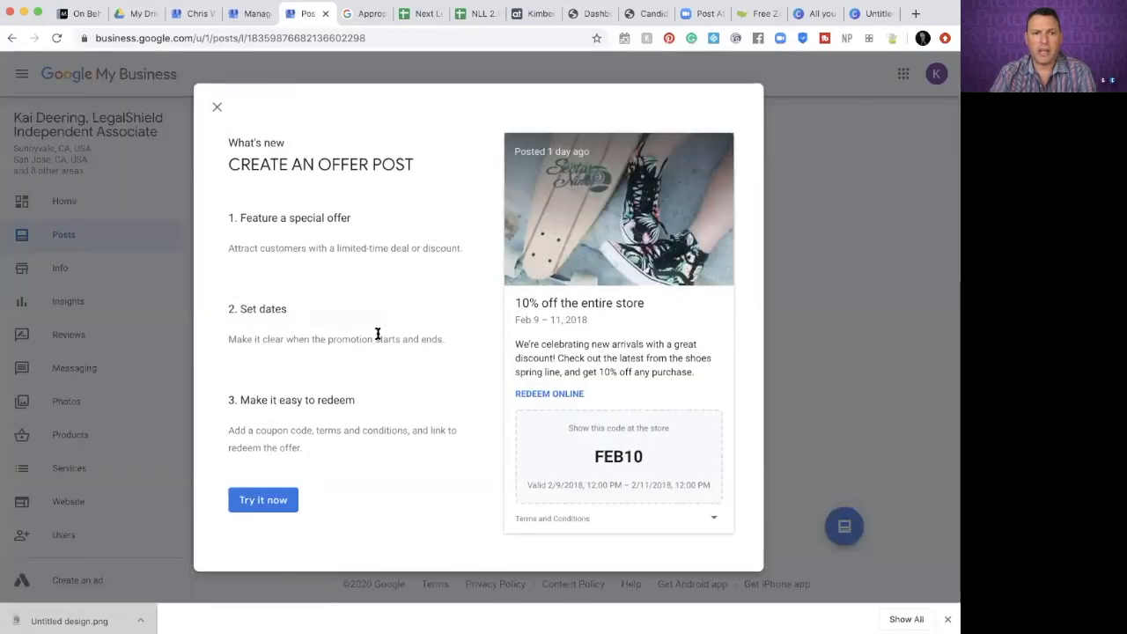
Close the 'Create an offer post' popup to reveal the empty first-post screen
{"action": "left_click", "coordinate": [218, 107]}
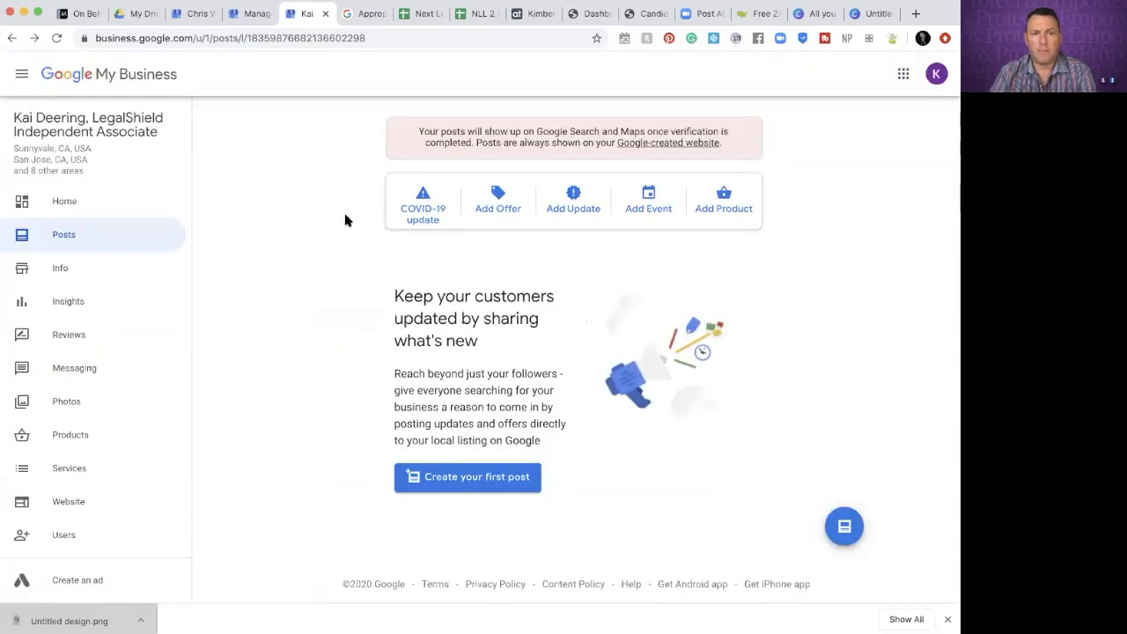